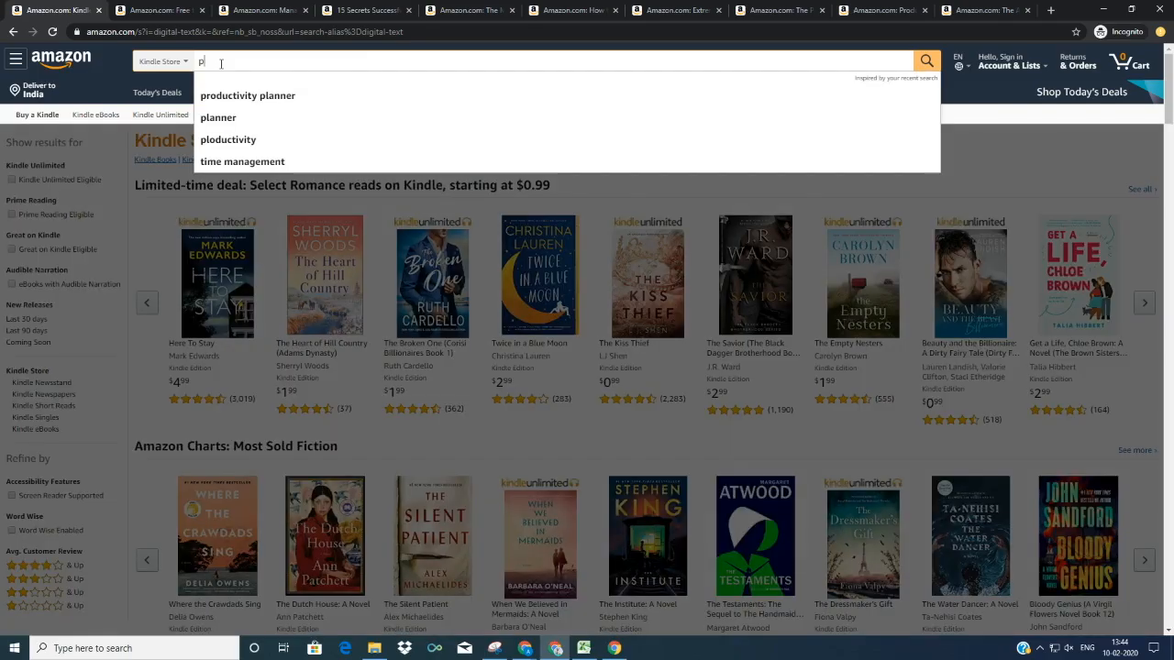
- Search the Kindle Store for "productivity"
text(uc)
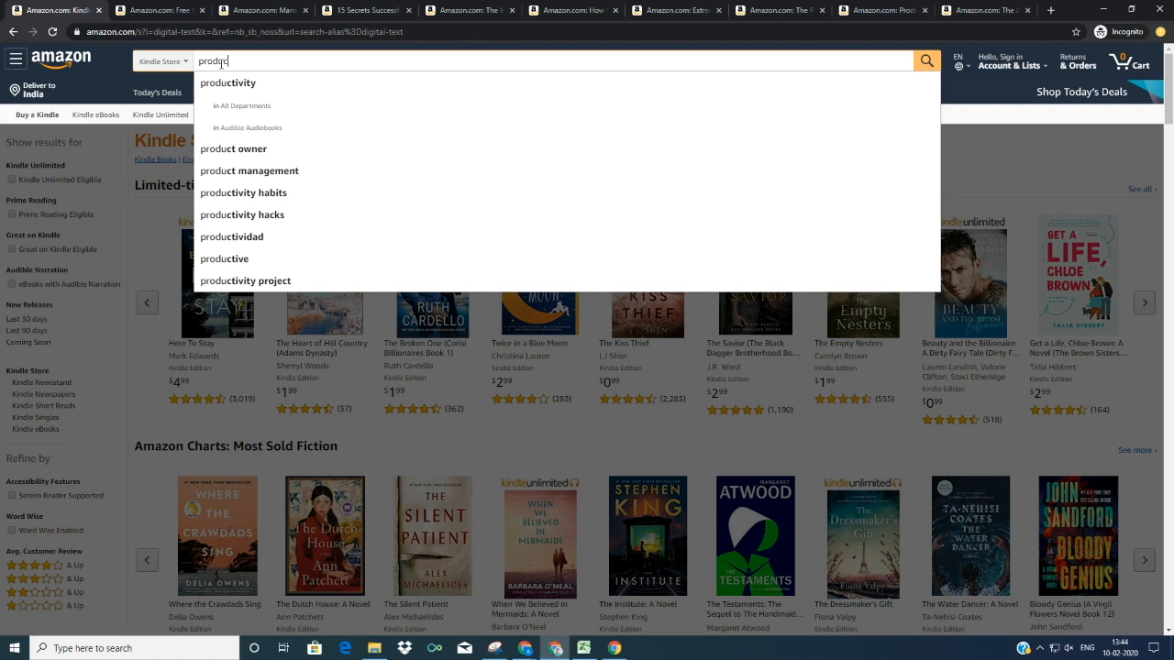
click(246, 85)
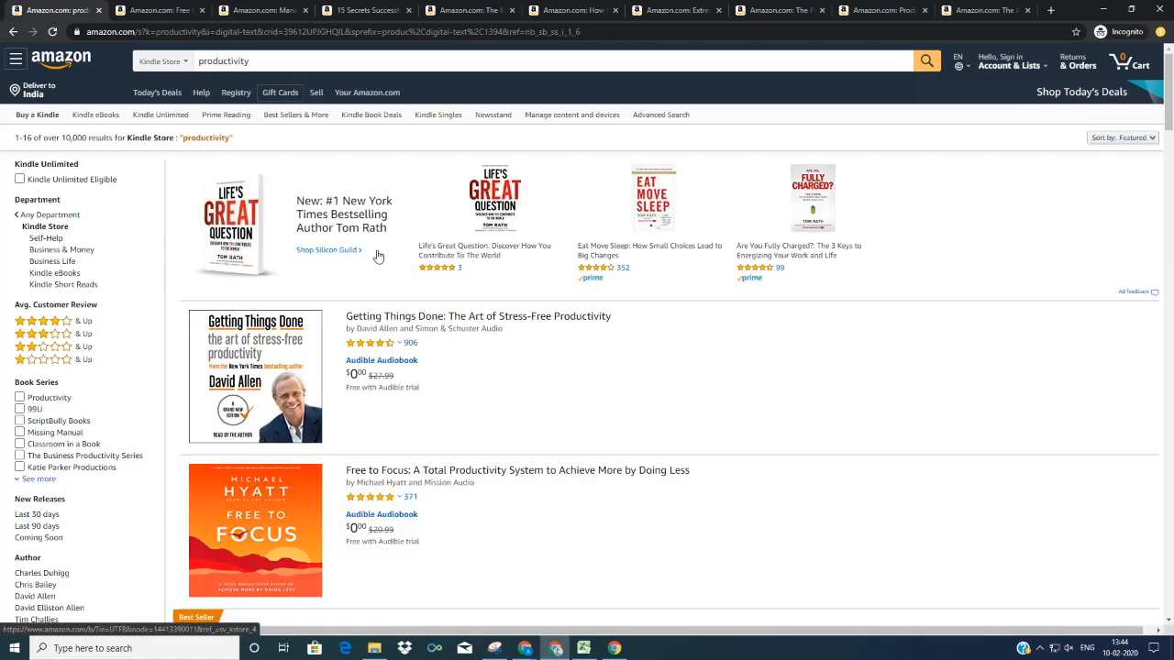
scroll(475, 495, down, 3)
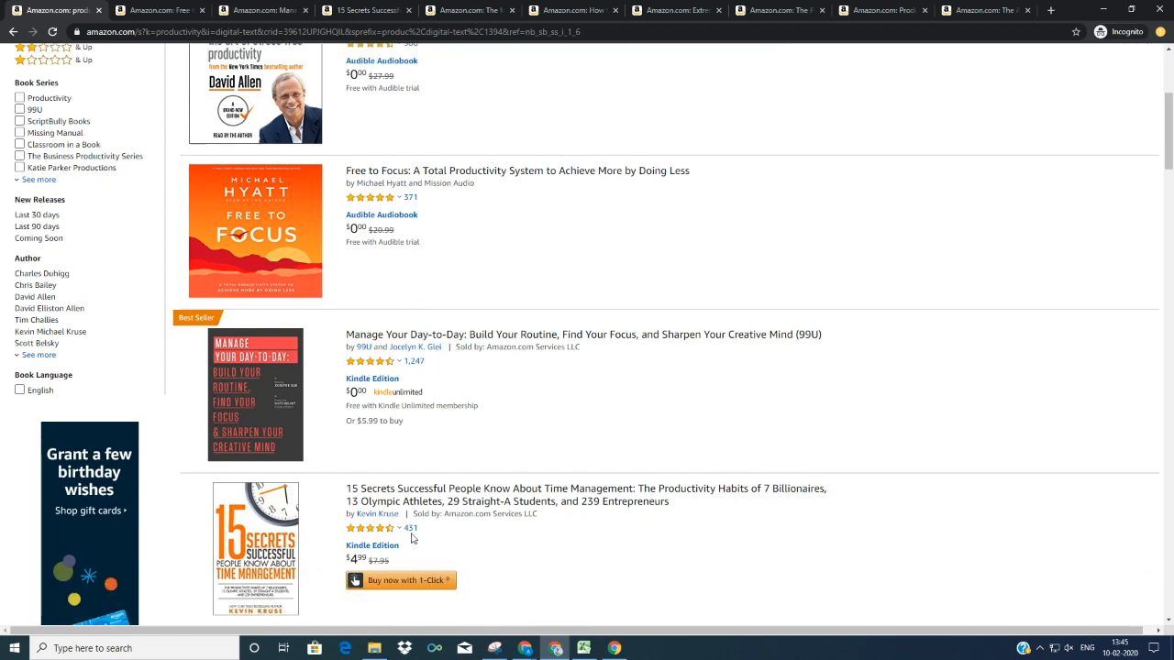
- Copy the category "Time Management in Business" from the Free to Focus product details into cell B5 of the Excel Category sheet
key(ctrl+Tab)
scroll(226, 340, down, 15)
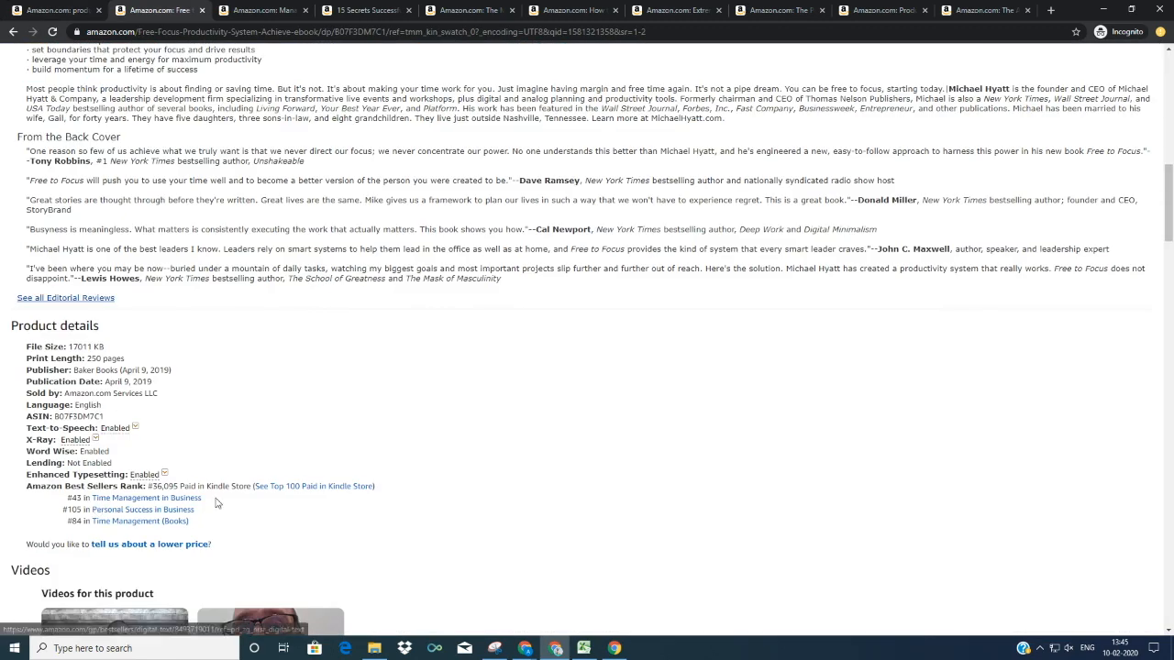
drag(217, 503, 95, 500)
right_click(126, 503)
click(151, 441)
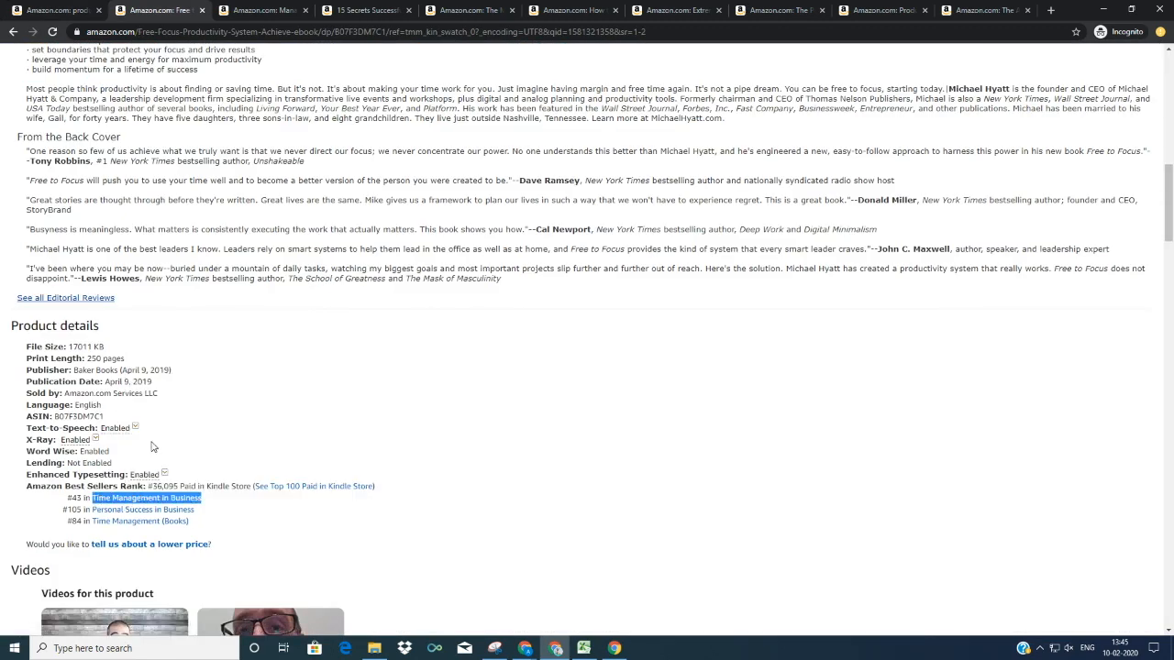
key(alt+Tab)
right_click(70, 209)
click(114, 259)
- Copy the category "Personal Success in Business" from the same Amazon product page into cell B6 of the Excel sheet
key(alt+Tab)
right_click(166, 512)
click(347, 547)
drag(219, 518, 95, 514)
right_click(106, 511)
click(147, 448)
key(alt+Tab)
right_click(78, 219)
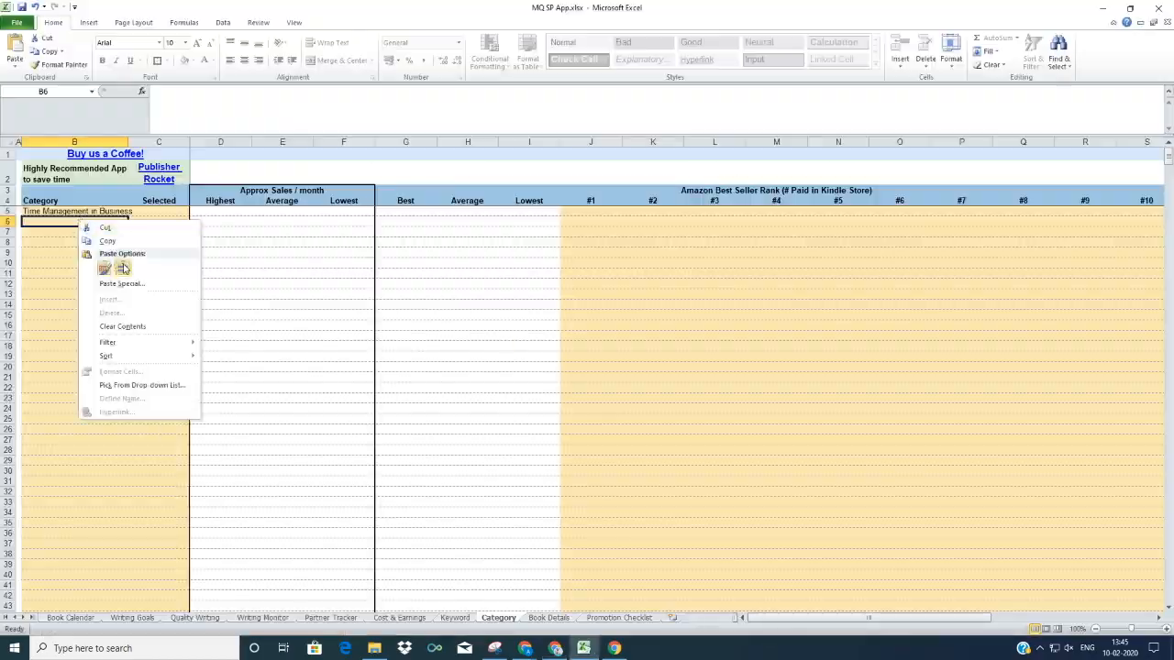
click(121, 268)
- Copy the category "Time Management (Books)" from Free to Focus into cell B7 of the Excel sheet
key(alt+Tab)
drag(192, 523, 93, 522)
right_click(110, 524)
click(154, 463)
click(584, 649)
right_click(99, 231)
click(145, 280)
- Copy "Business & Investing (Kindle Store)" from the Manage Your Day-to-Day product details into cell B8 of the Excel sheet
click(555, 648)
click(261, 10)
scroll(359, 434, down, 10)
drag(218, 519, 97, 521)
right_click(122, 522)
click(173, 464)
key(alt+Tab)
key(ctrl+v)
key(Return)
- Copy that book's other two categories, "Business Health & Stress" and "Personal Success in Business", into the next rows of the Excel category list
key(alt+Tab)
drag(183, 531, 94, 530)
key(alt+Tab)
key(ctrl+v)
key(alt+Tab)
drag(193, 541, 133, 541)
key(alt+Tab)
- Browse the Kindle eBooks categories on Amazon through Nonfiction down to the Self-Help subcategories
key(alt+Tab)
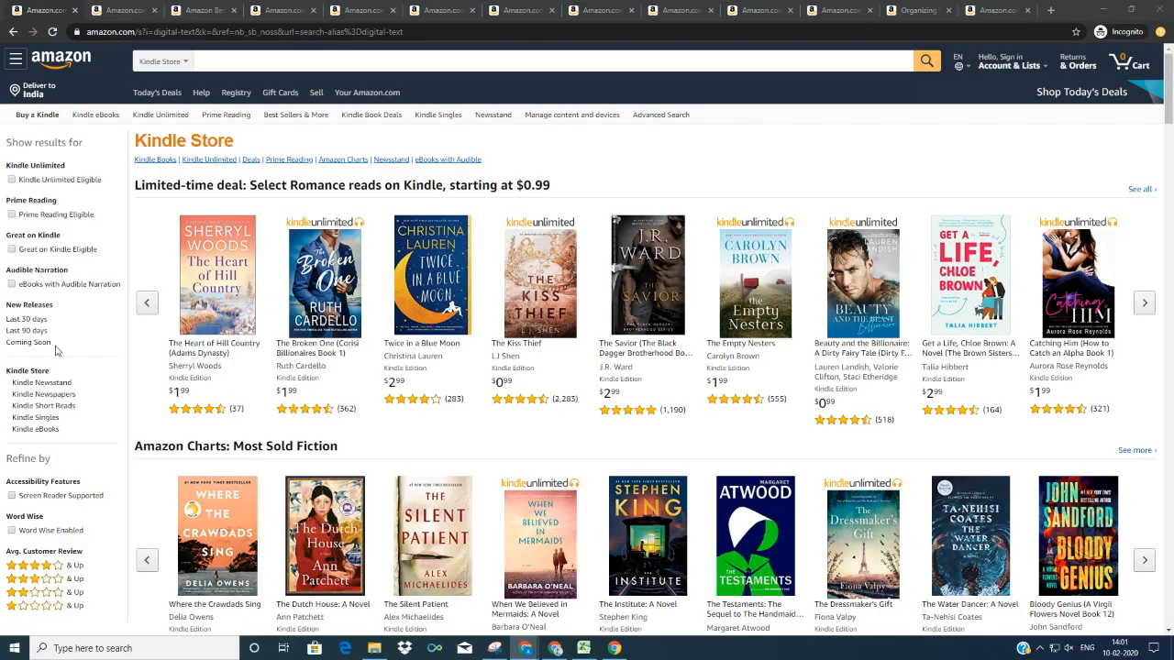
click(37, 432)
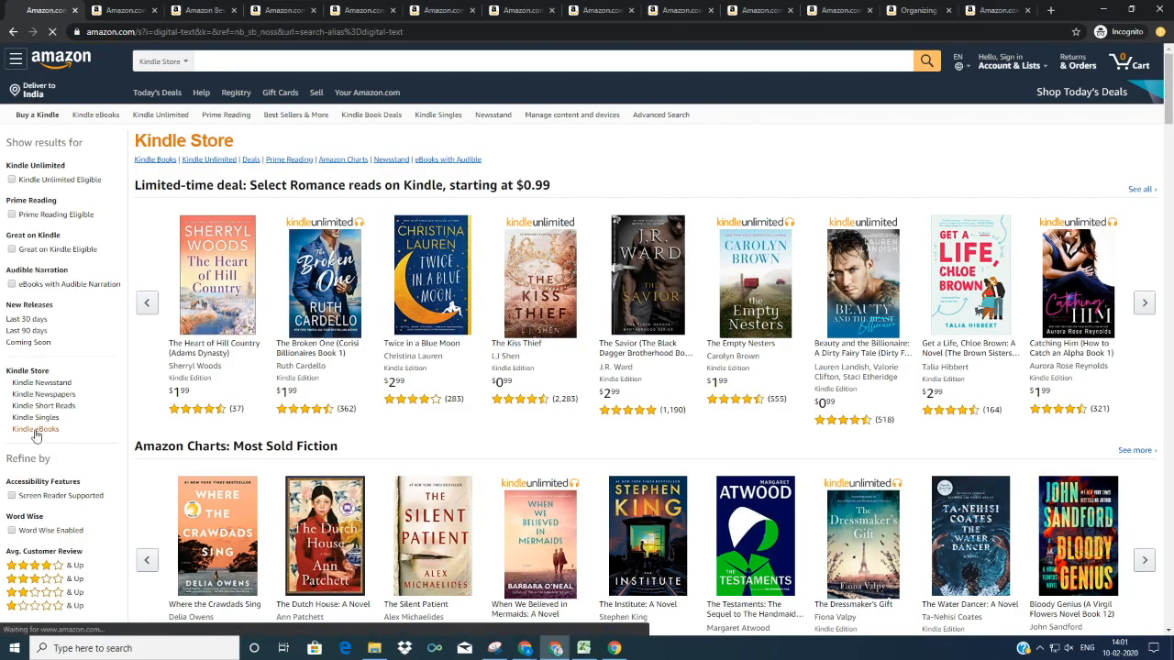
scroll(6, 406, down, 2)
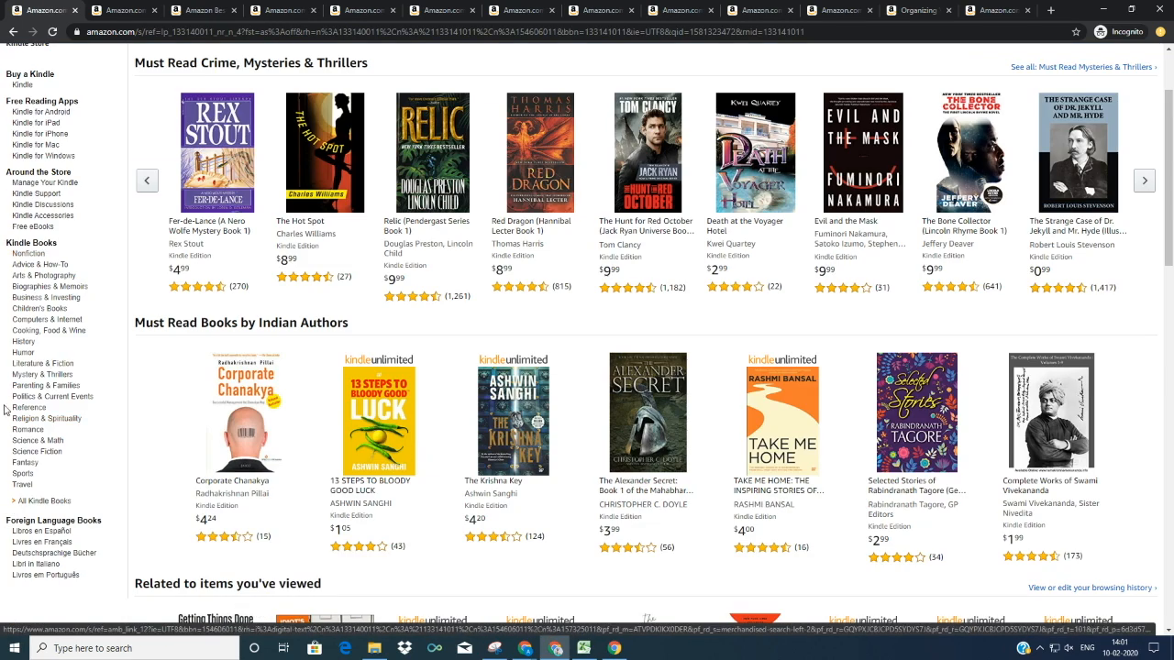
click(37, 502)
click(28, 376)
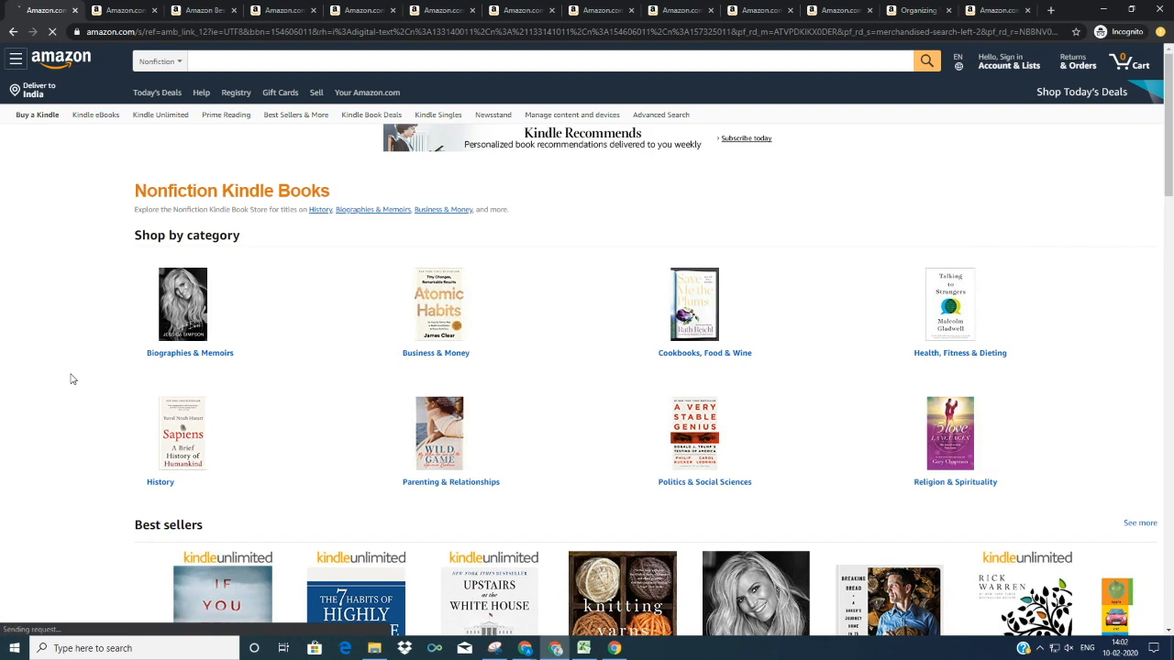
scroll(72, 379, down, 1)
click(37, 532)
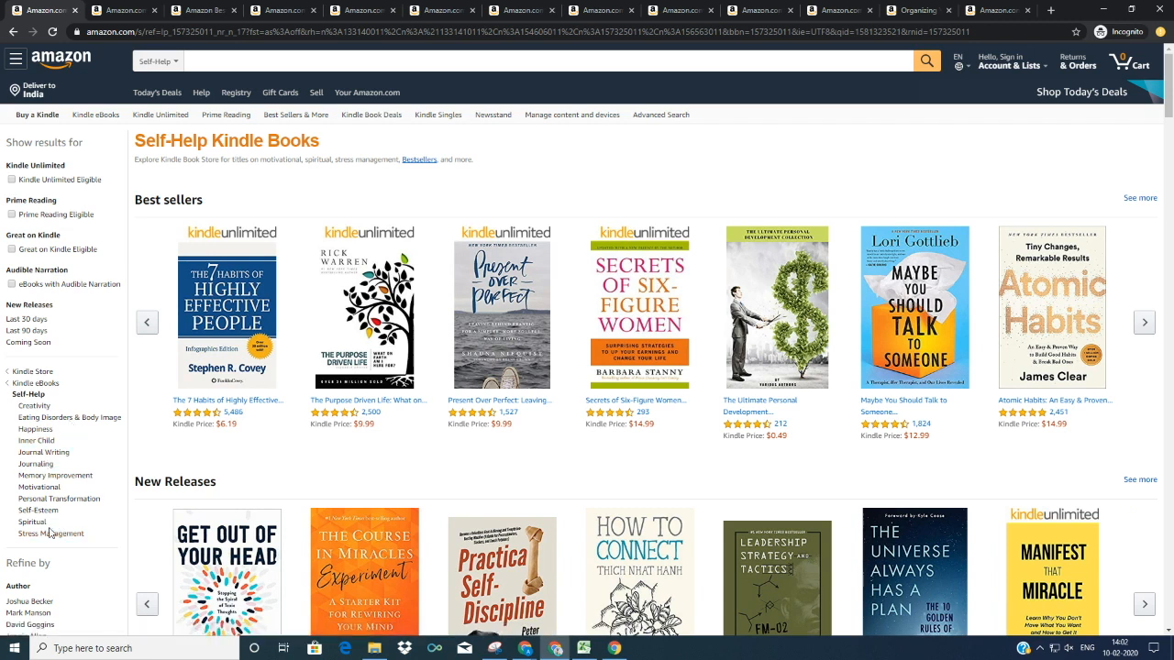
triple_click(50, 532)
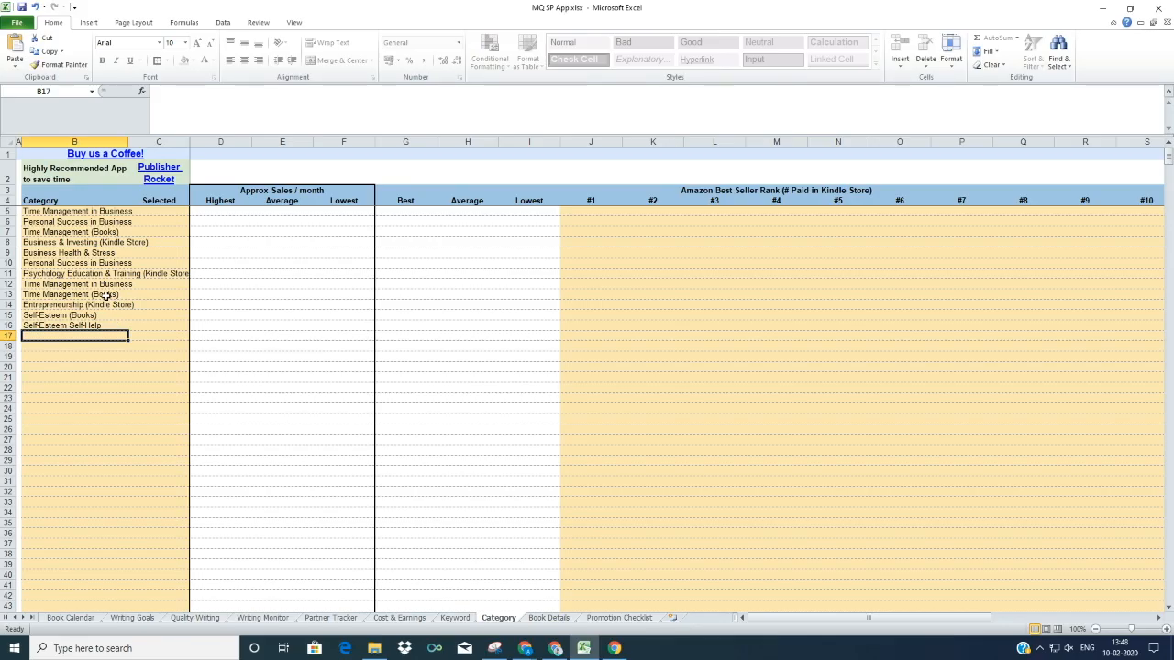
- Delete the duplicate "Time Management (Books)" and "Time Management in Business" entries in cells B13 and B12
click(106, 307)
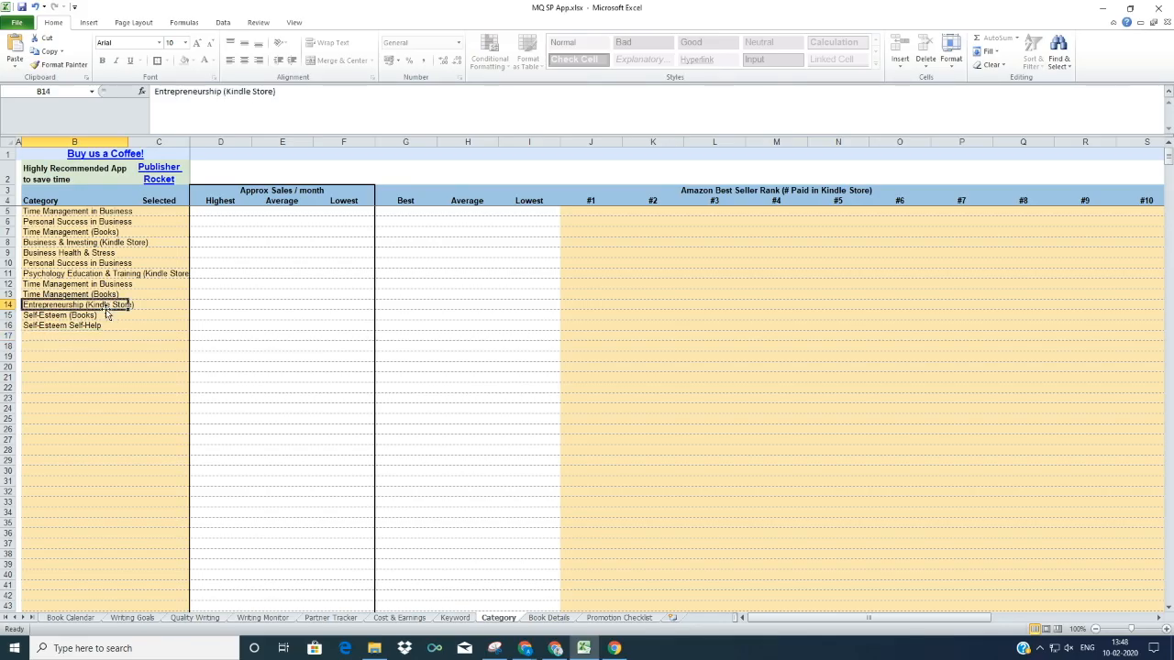
key(Up)
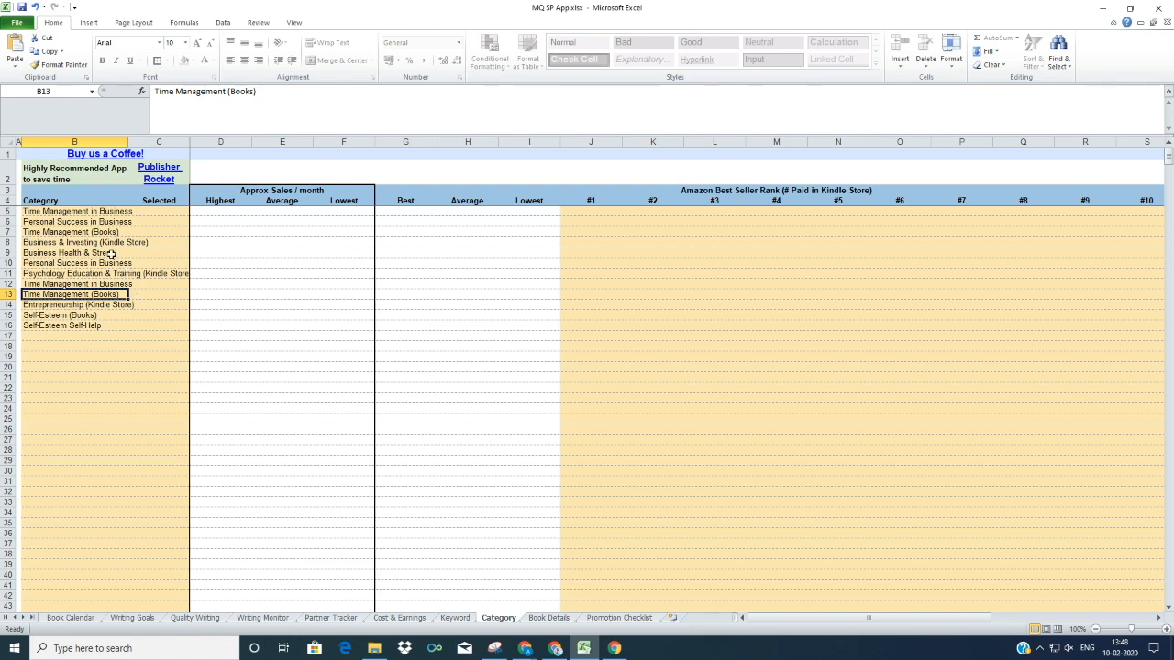
key(Delete)
click(107, 284)
key(Delete)
click(94, 211)
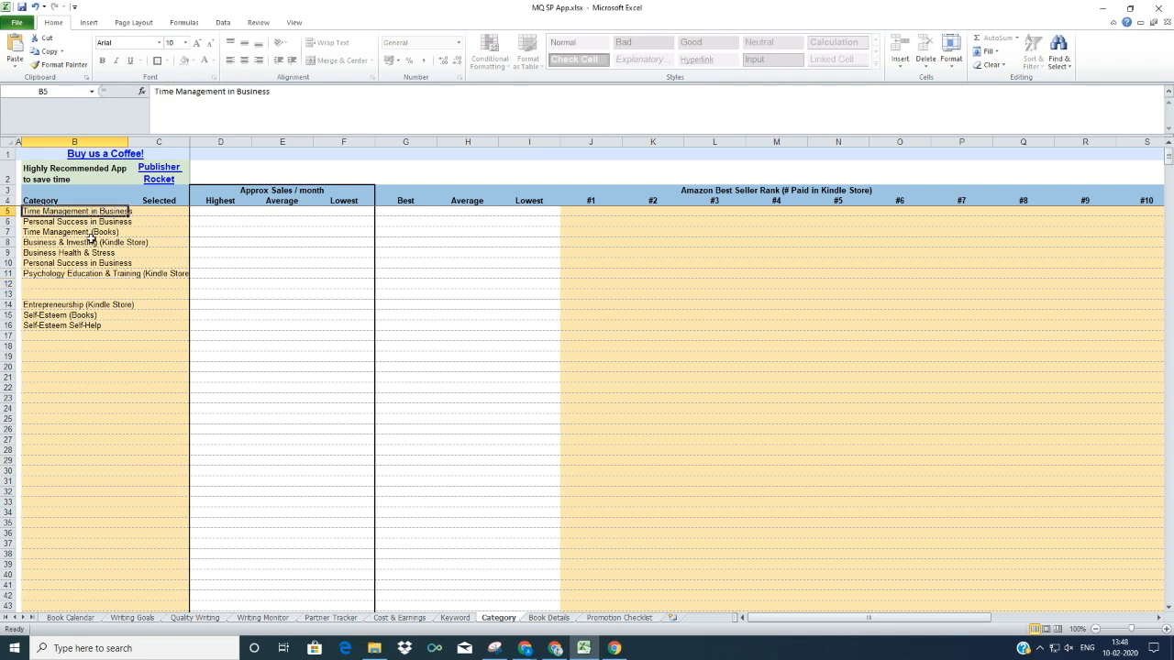
click(94, 232)
- Move the Entrepreneurship and two Self-Esteem categories up to start at B12 and clear the leftover copies in B15:B16
drag(66, 303, 62, 326)
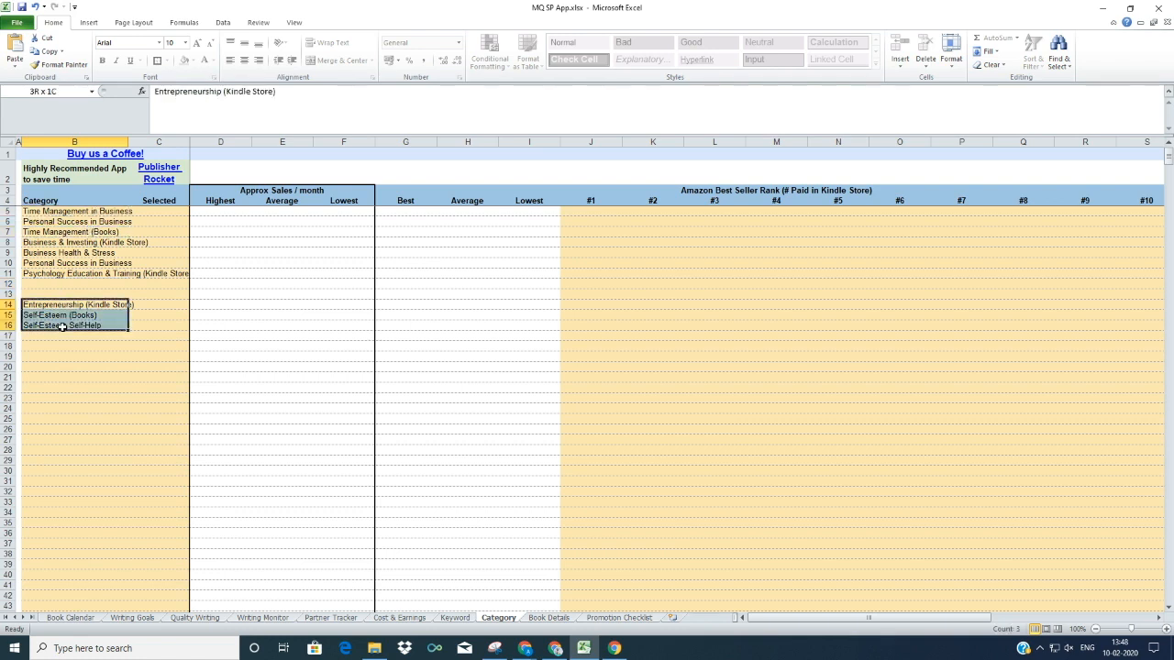
key(ctrl+c)
click(68, 283)
key(ctrl+v)
click(60, 315)
drag(60, 315, 59, 326)
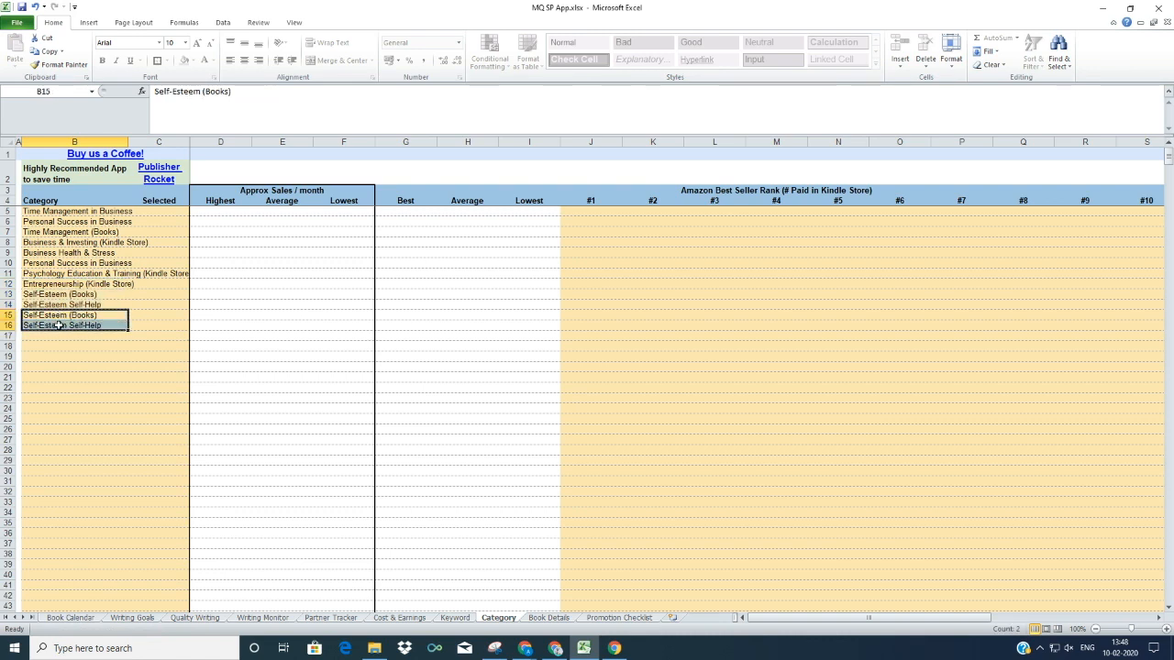
key(Delete)
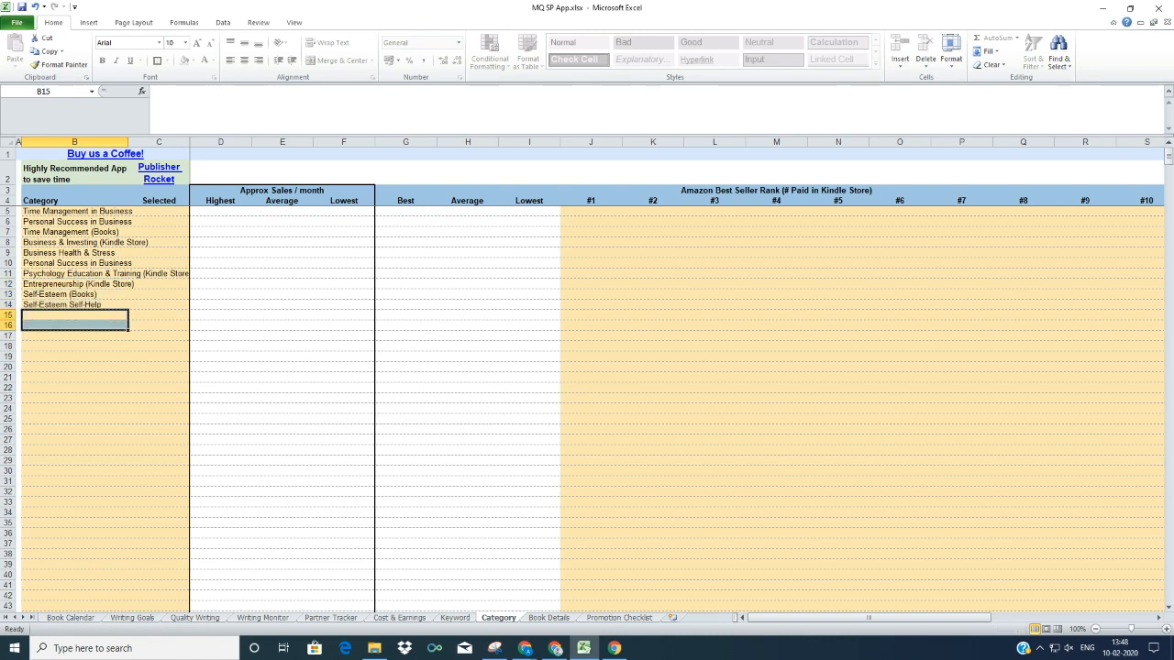
- Switch to the Amazon Best Sellers in Time Management in Business and open the books ranked #1 to #5 in new tabs
key(alt+Tab)
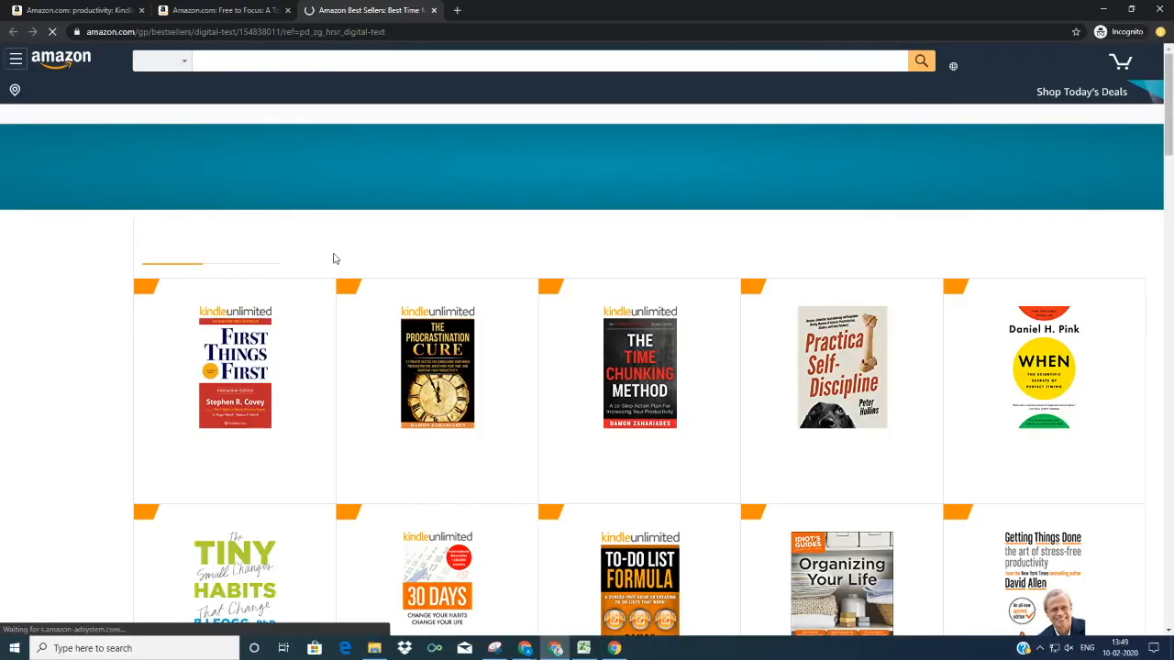
right_click(168, 442)
click(182, 455)
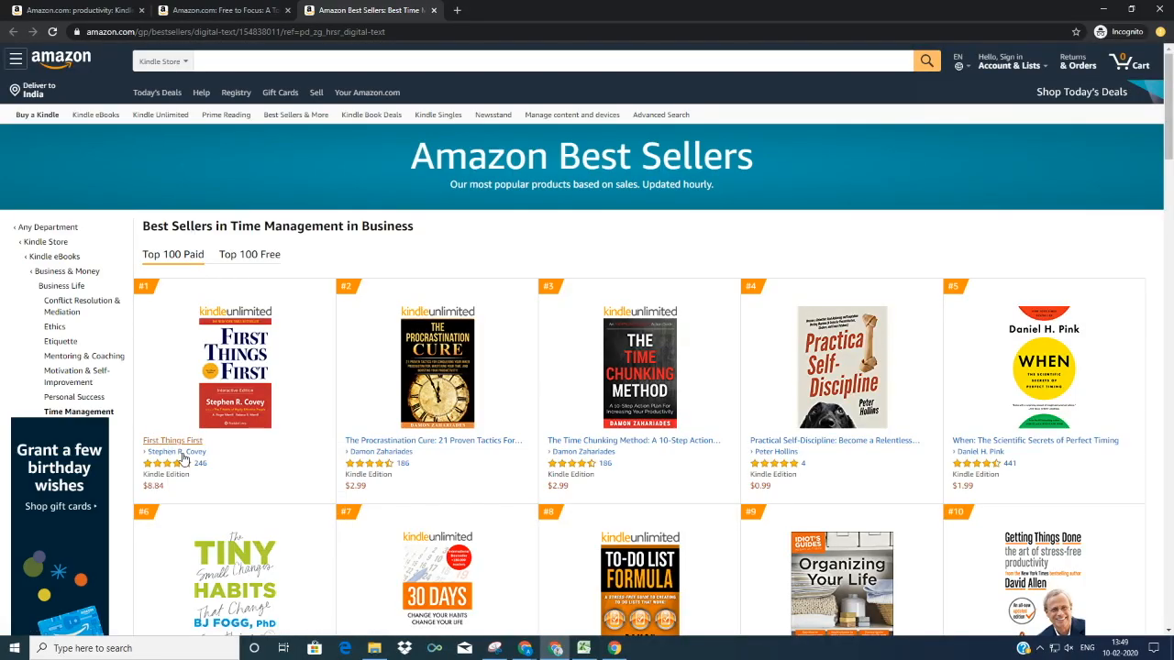
right_click(392, 440)
click(409, 451)
right_click(601, 439)
click(623, 448)
right_click(795, 439)
click(821, 449)
right_click(983, 442)
click(1009, 451)
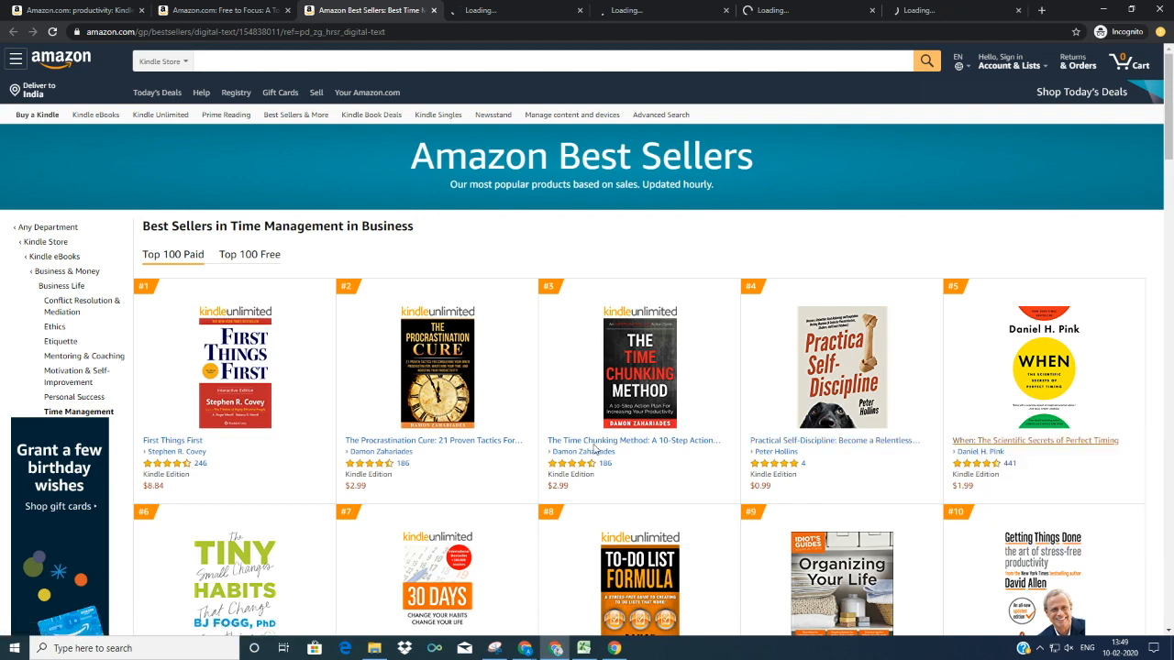
- Open the books ranked #6 to #10 in Time Management in Business in new tabs
scroll(596, 440, down, 2)
right_click(220, 486)
click(243, 496)
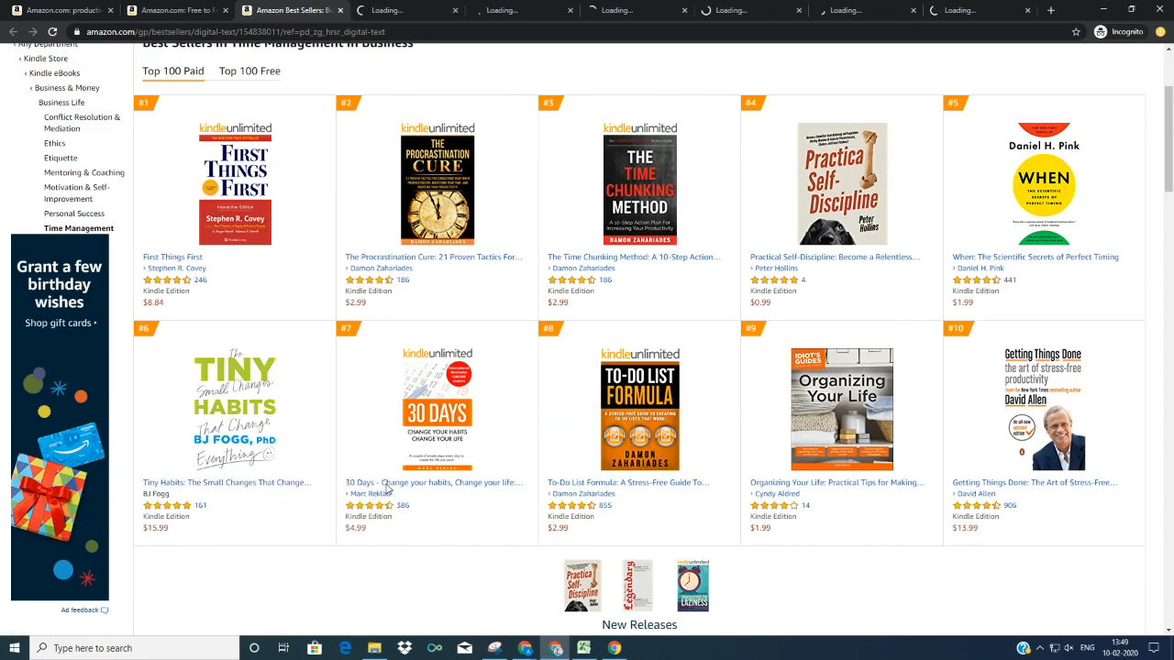
right_click(395, 483)
click(422, 495)
right_click(590, 482)
click(612, 493)
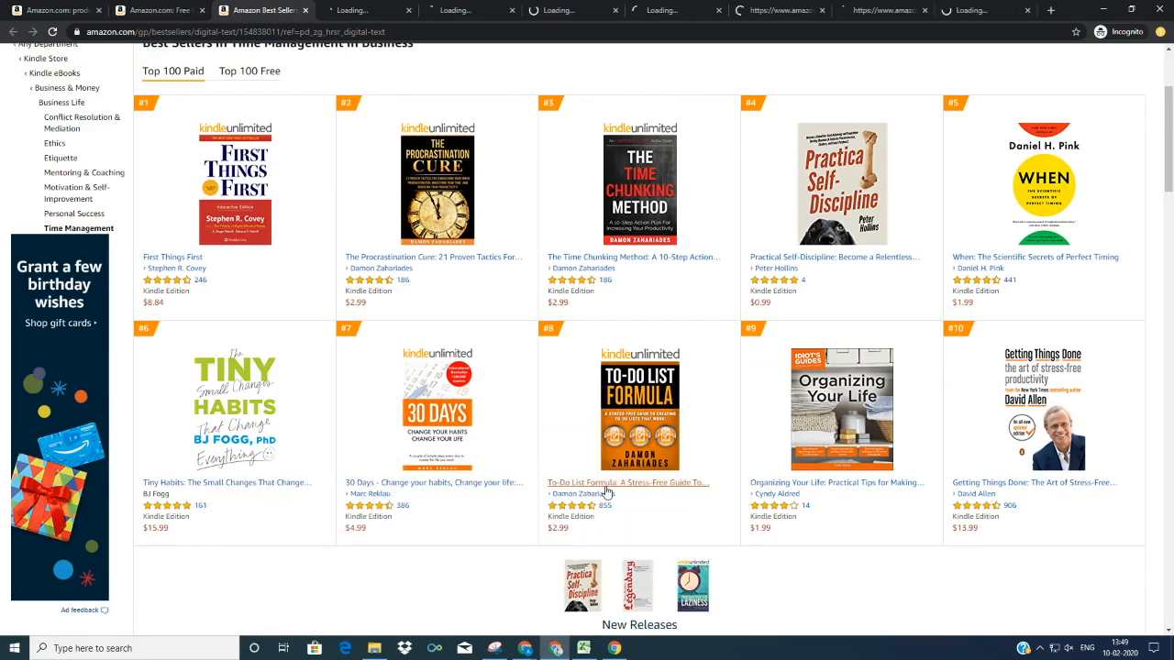
right_click(788, 483)
click(799, 494)
right_click(997, 484)
click(1018, 495)
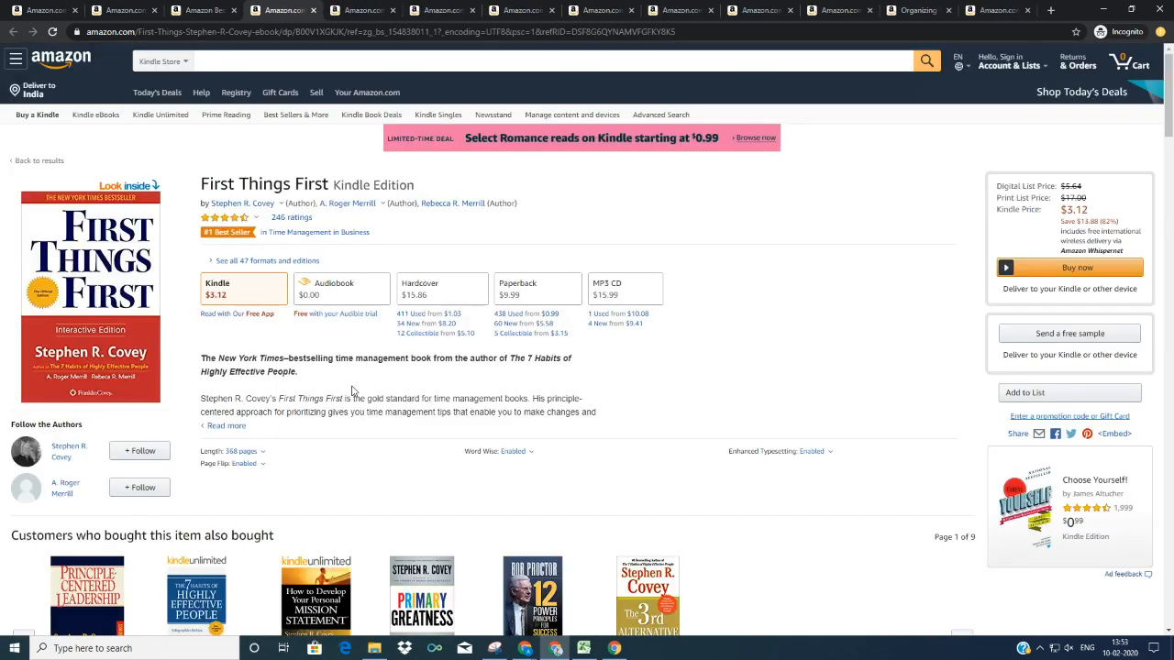
- Look up the Kindle Store rank of First Things First and record 506 under #1 for Time Management in Business in Excel
scroll(351, 386, down, 3)
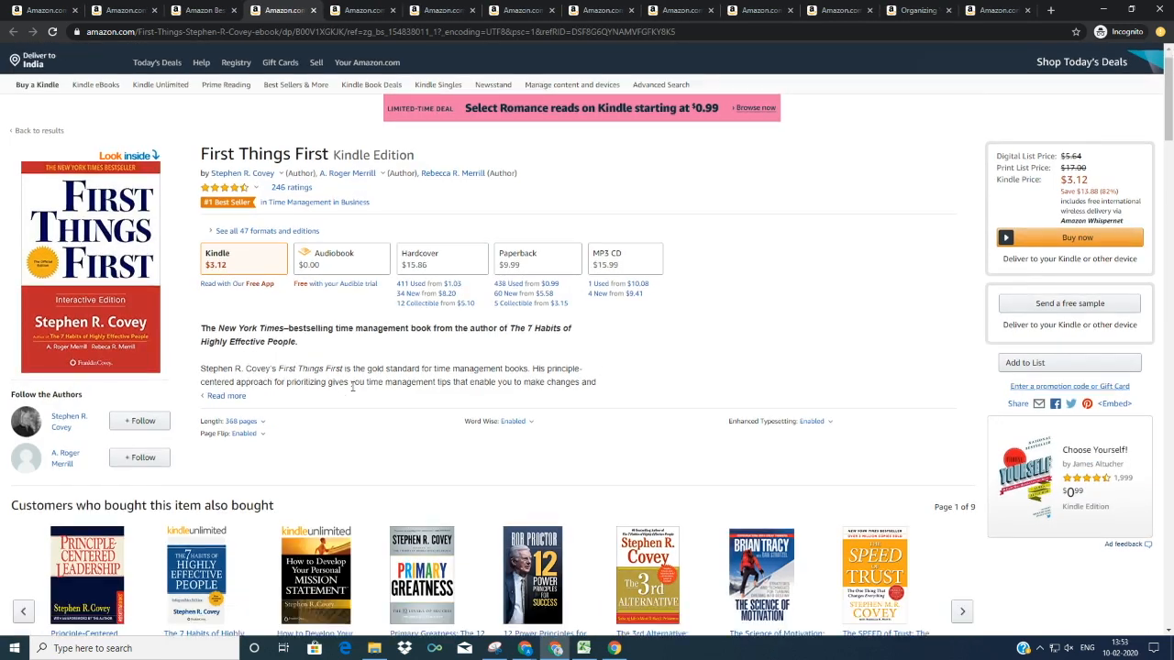
scroll(351, 385, down, 1)
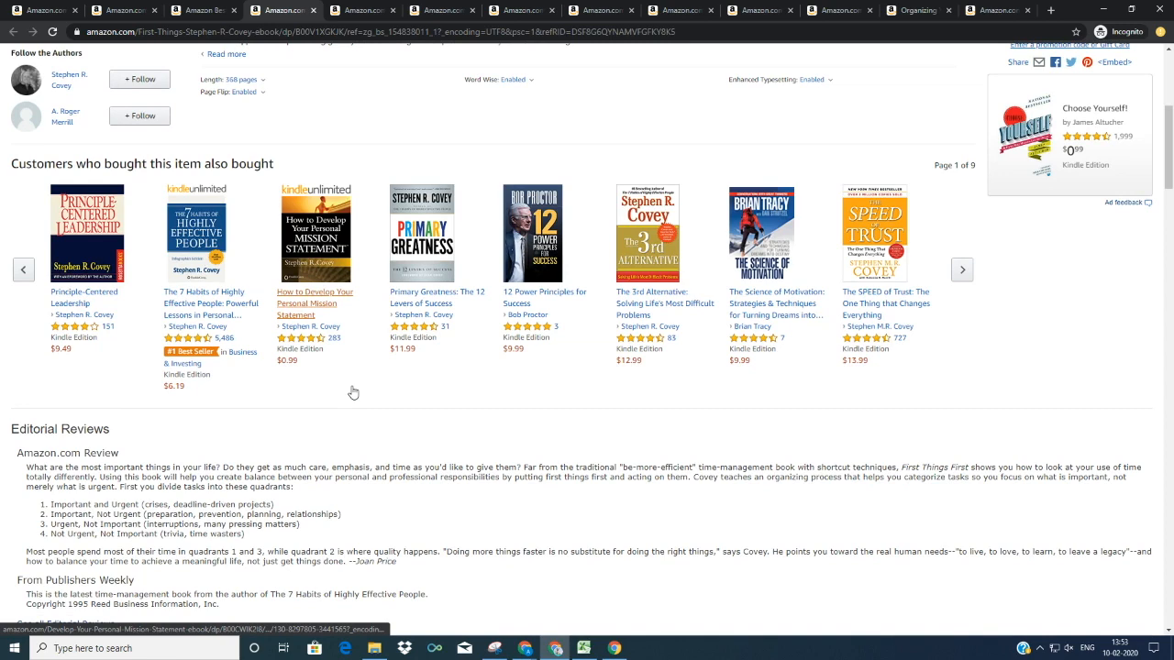
scroll(353, 393, down, 2)
scroll(352, 392, down, 2)
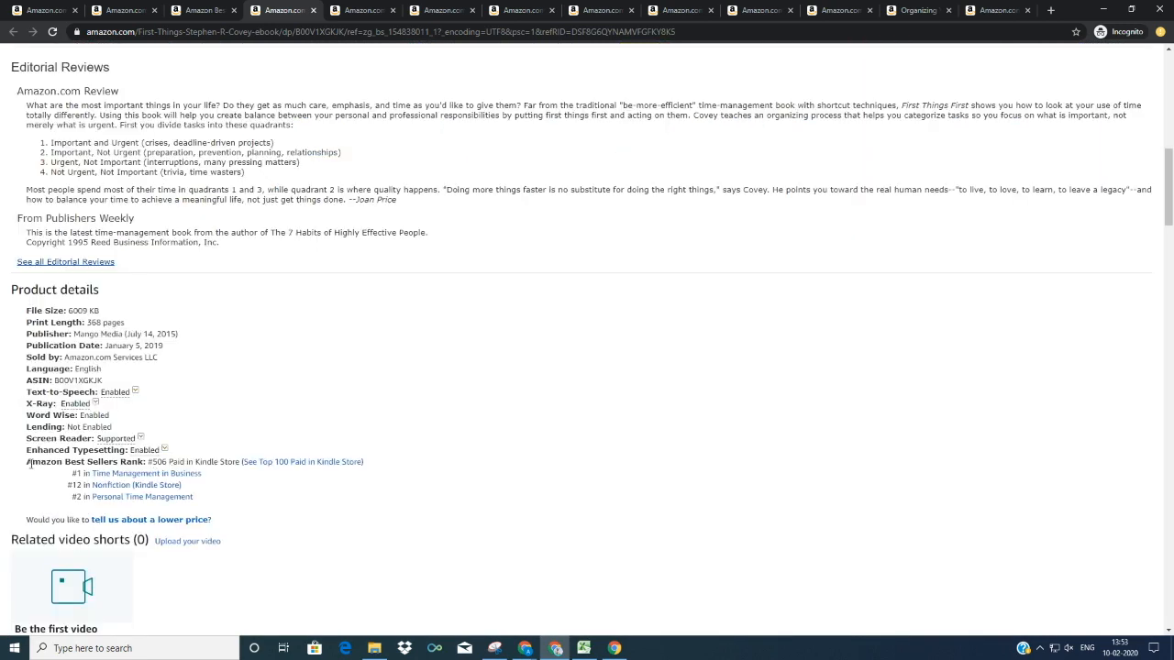
drag(171, 472, 235, 462)
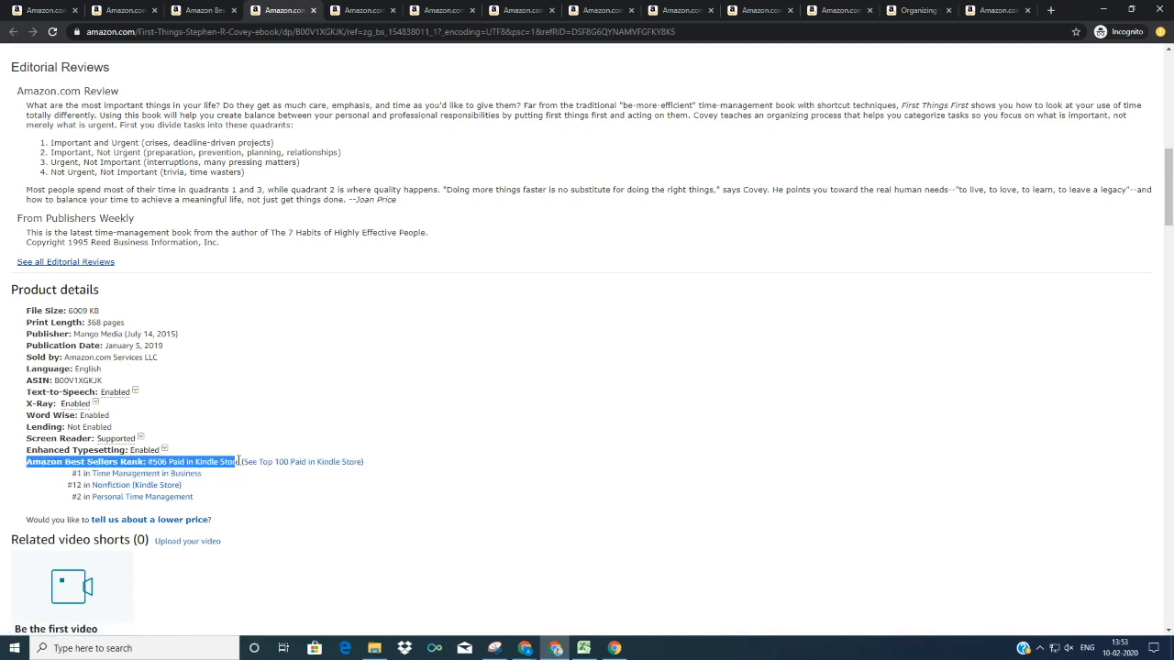
key(alt+Tab)
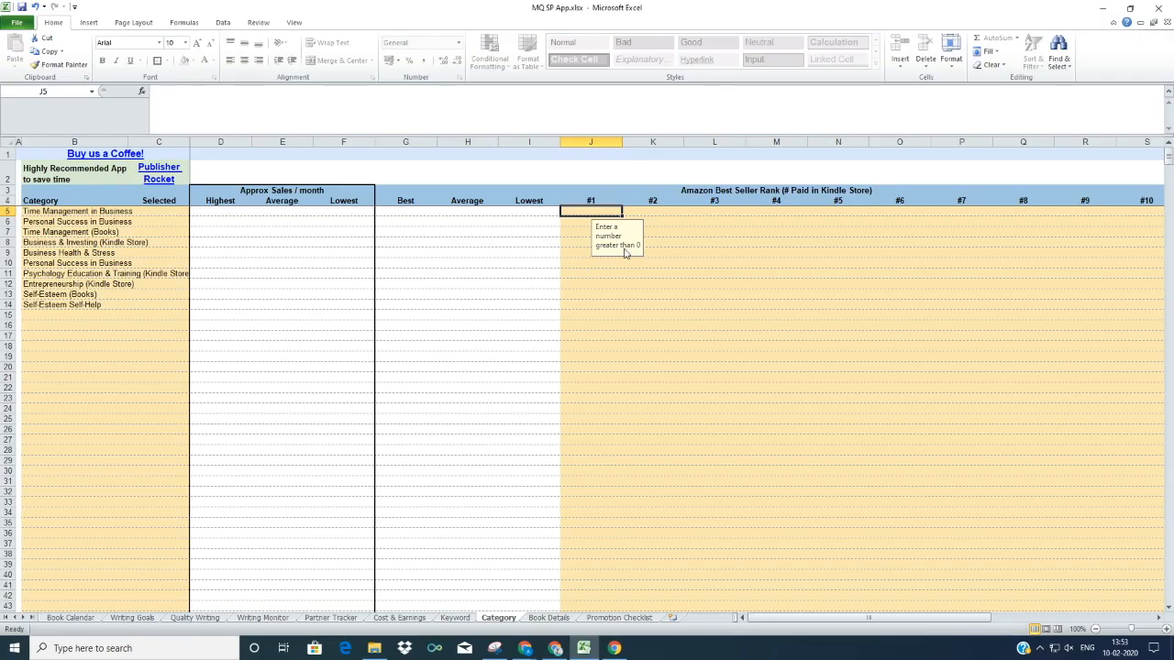
text(506)
key(Tab)
- Look up the Kindle Store rank of The Procrastination Cure and record 874 under #2 in the same Excel row
key(alt+Tab)
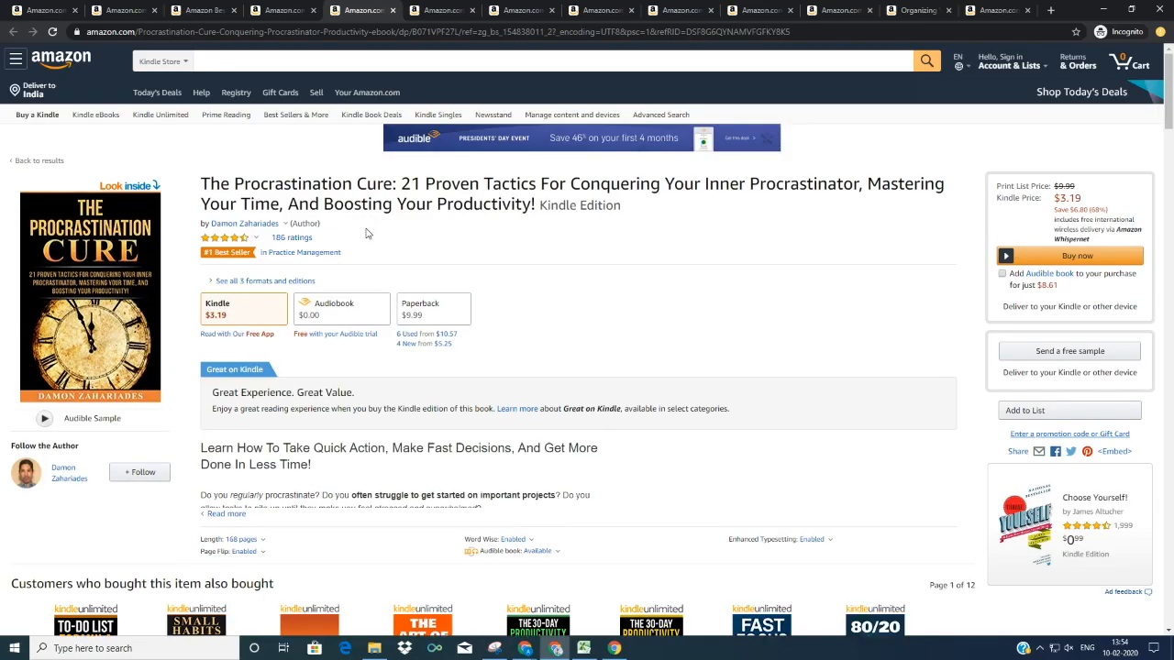
scroll(367, 231, down, 3)
scroll(366, 234, down, 8)
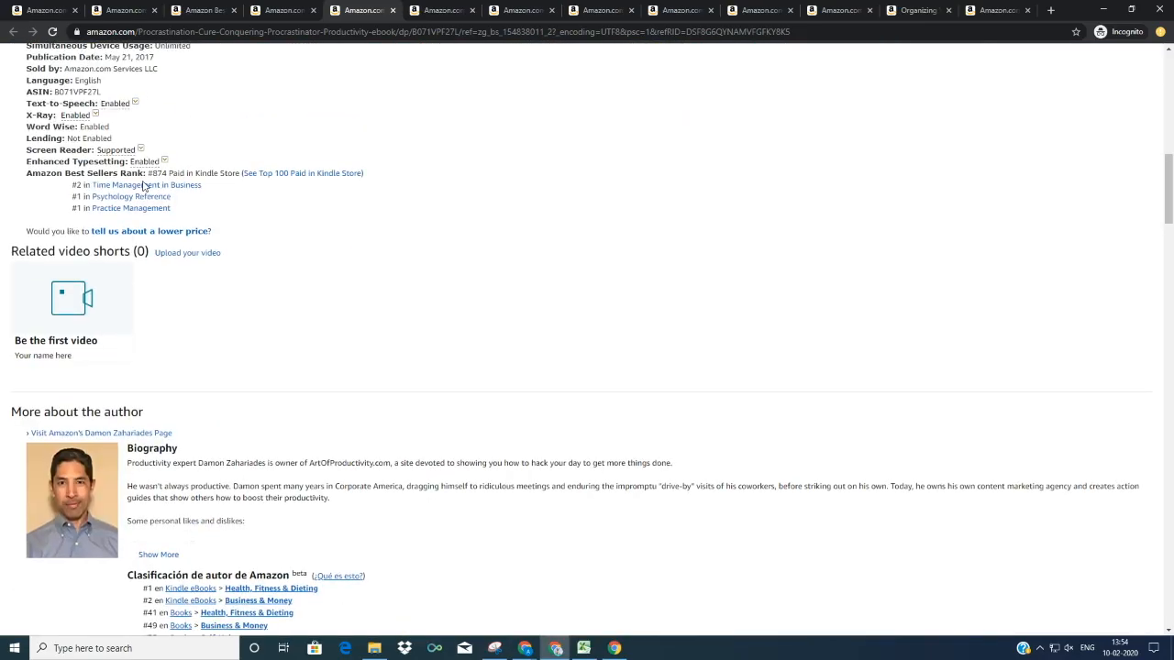
key(alt+Tab)
text(874)
key(Return)
- Record the Kindle Store ranks of the ninth and tenth best sellers, 5627 and 6192, under #9 and #10 in the Excel row
scroll(597, 264, down, 3)
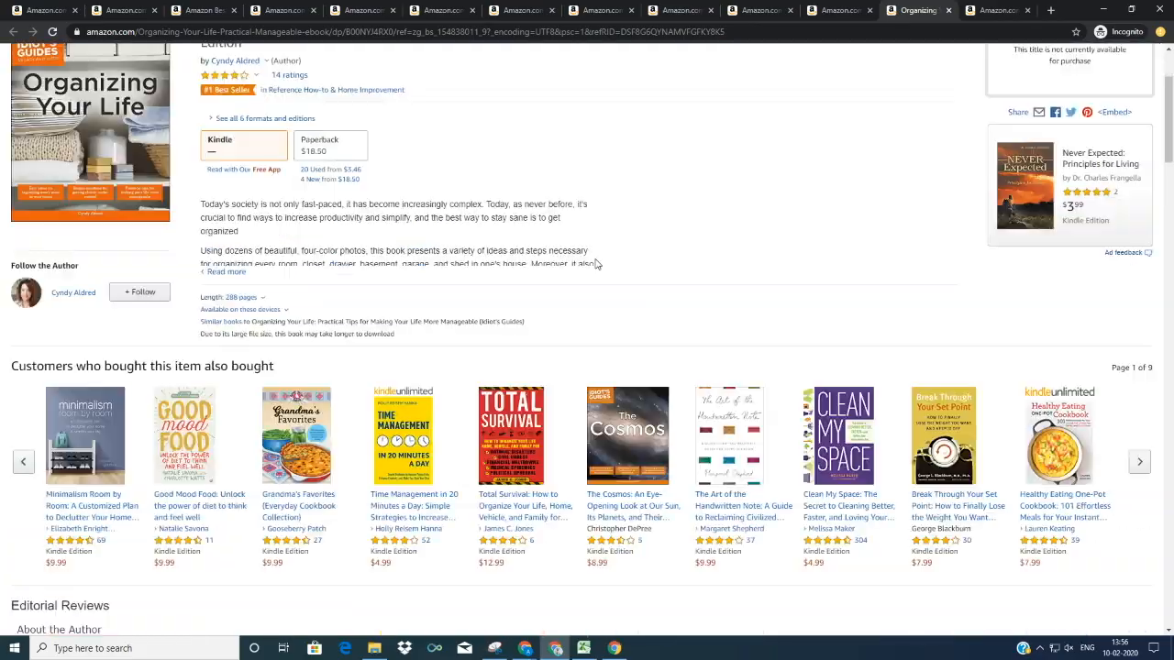
scroll(595, 264, down, 3)
key(alt+Tab)
text(6192)
key(Return)
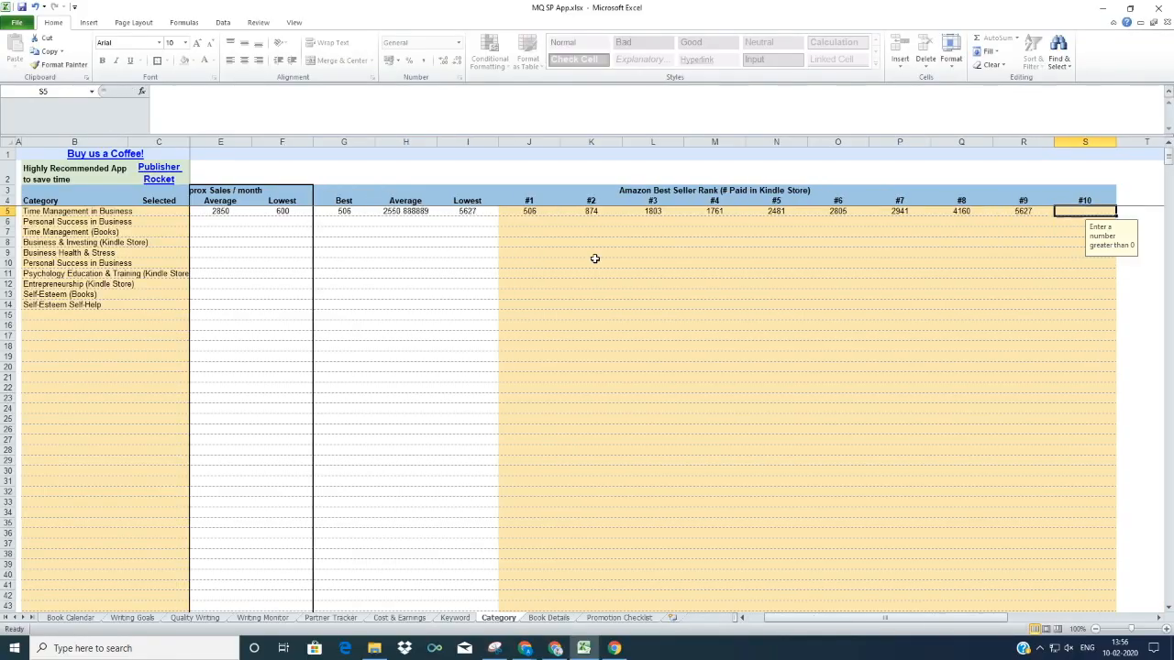
key(alt+Tab)
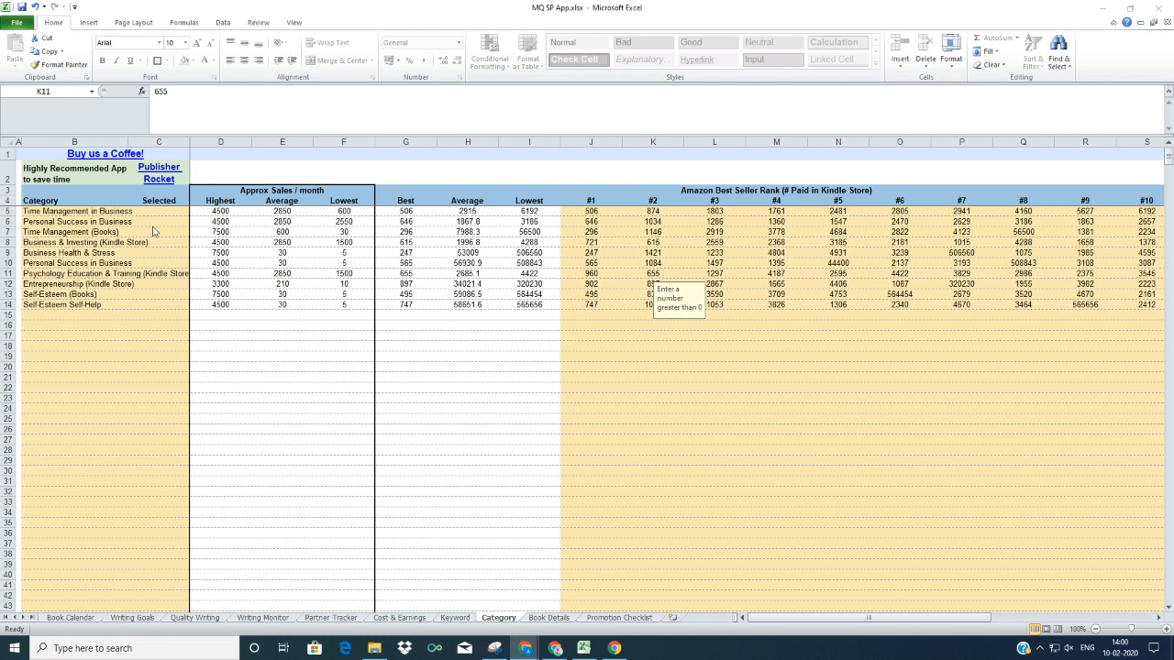
key(alt+Tab)
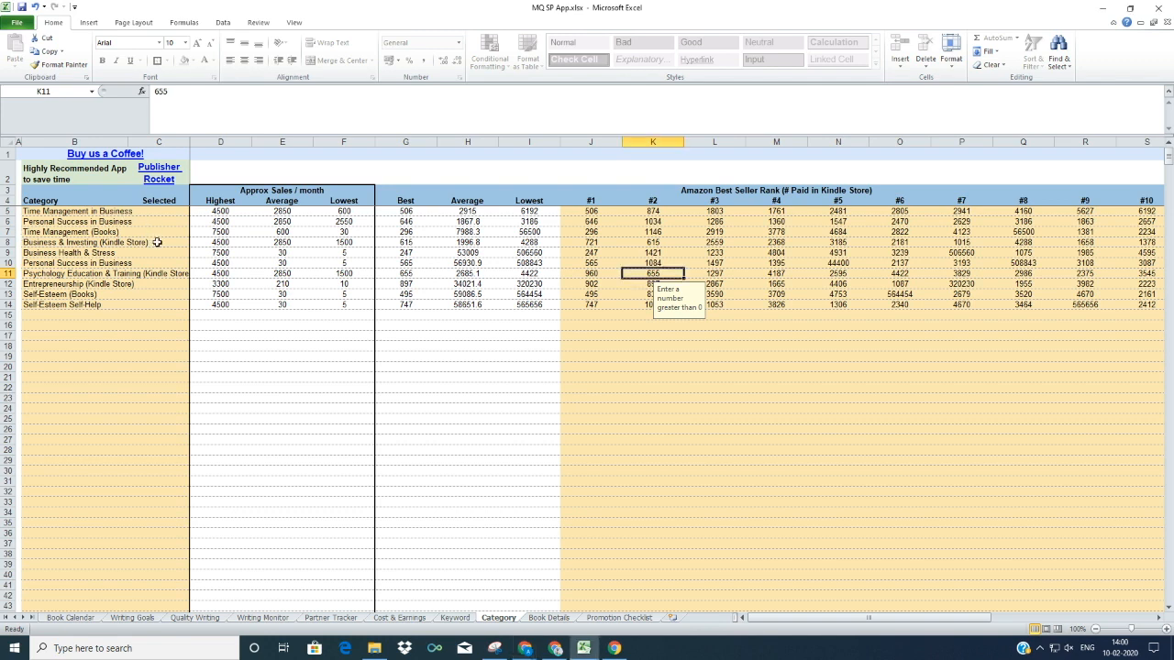
- Review the lowest and average monthly sales for Business Health & Stress and go to that row's Selected cell
click(334, 253)
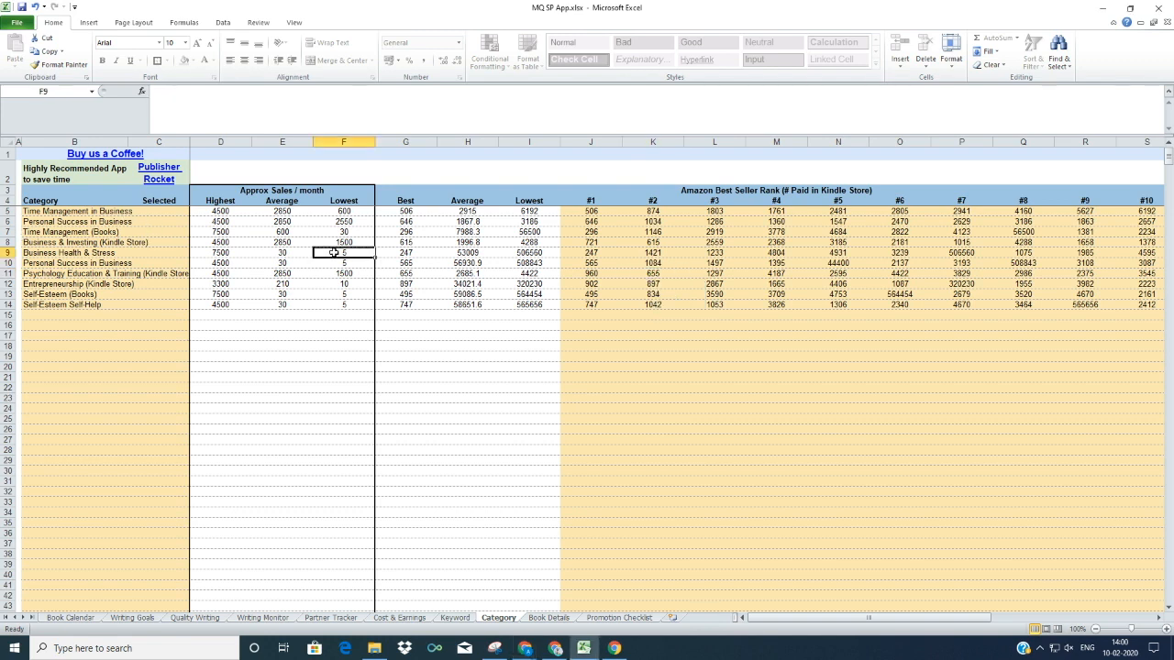
click(288, 255)
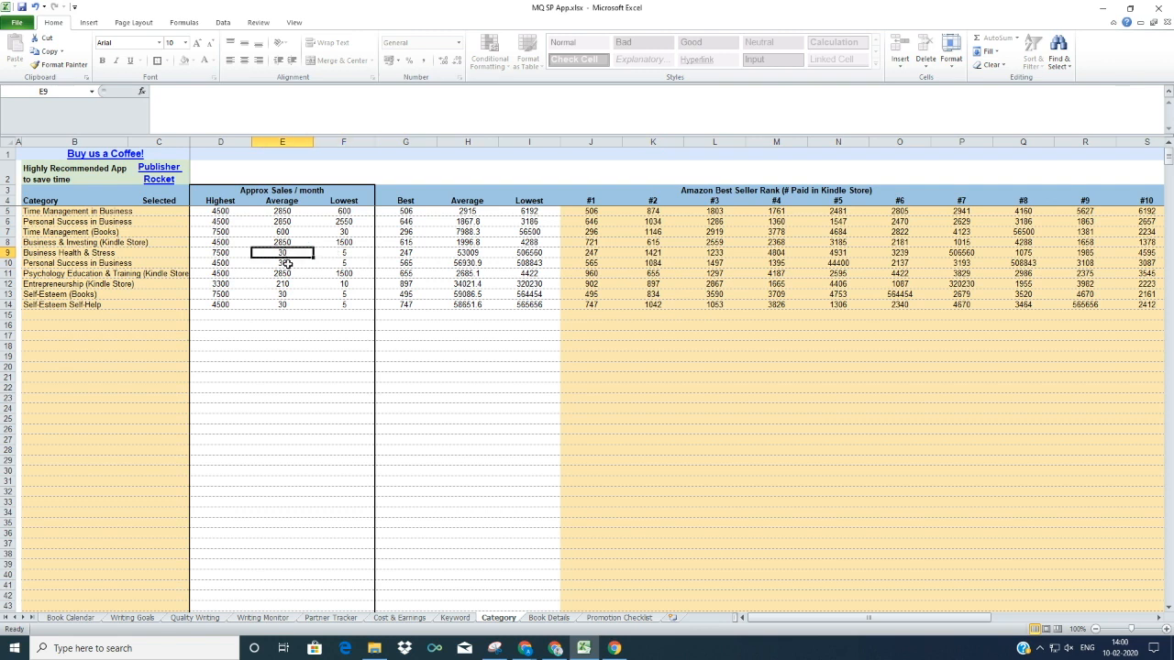
click(176, 251)
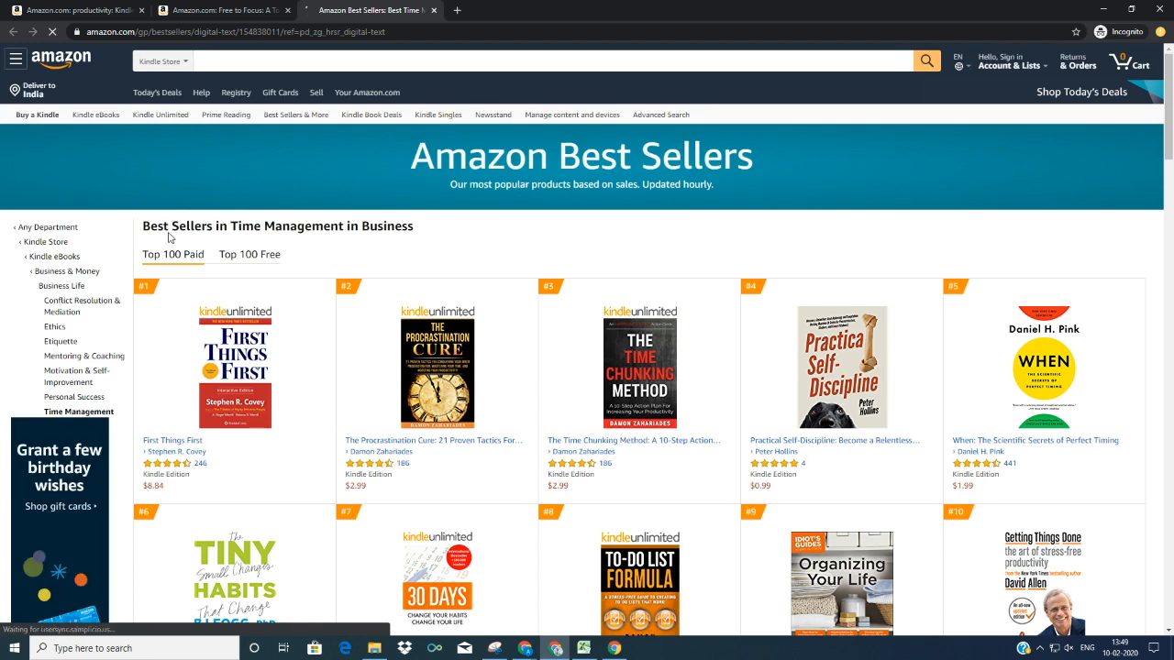
- On the Amazon best sellers page for Time Management in Business, open the books ranked #1 to #5 in new tabs
right_click(172, 443)
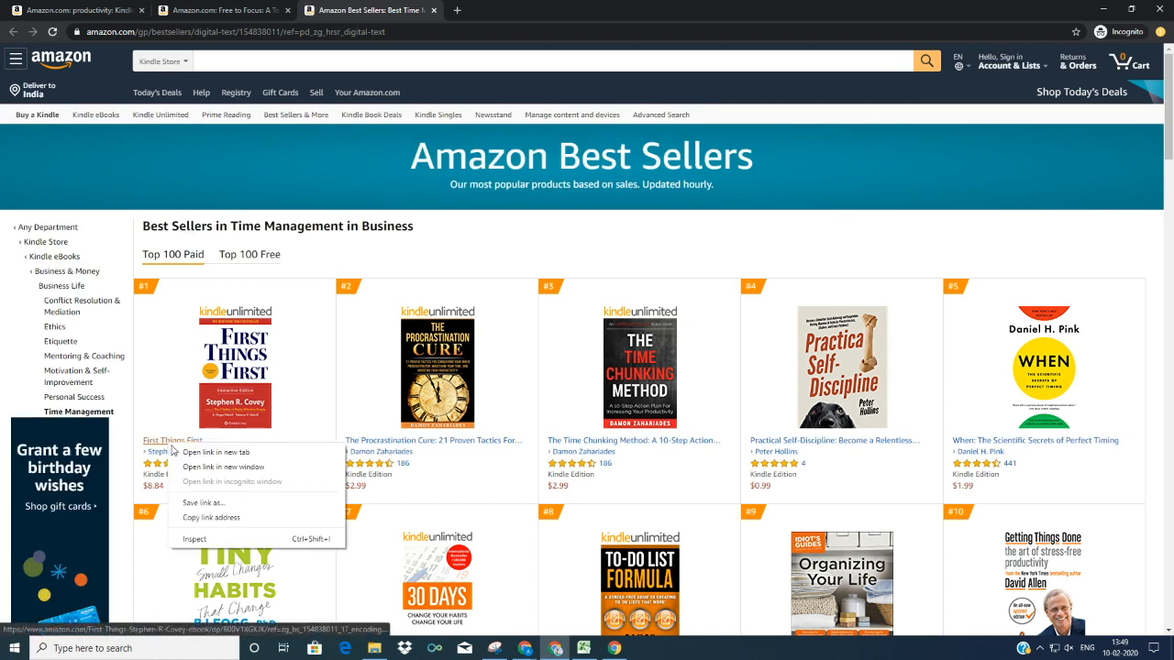
click(182, 455)
right_click(393, 444)
click(402, 452)
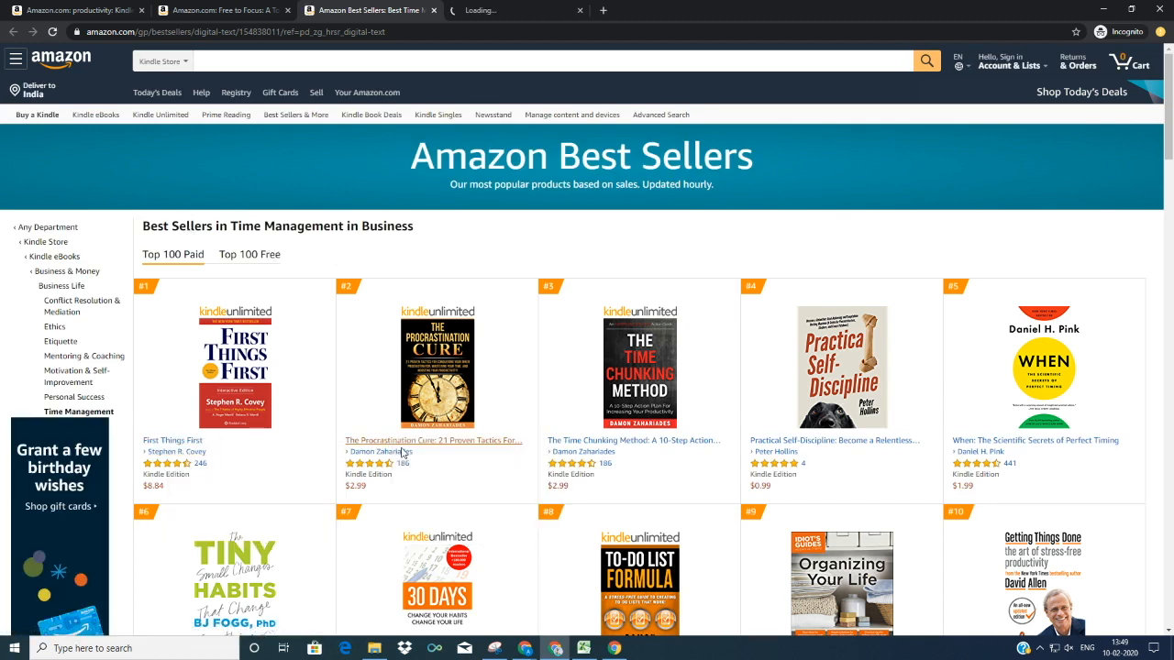
right_click(610, 445)
click(616, 454)
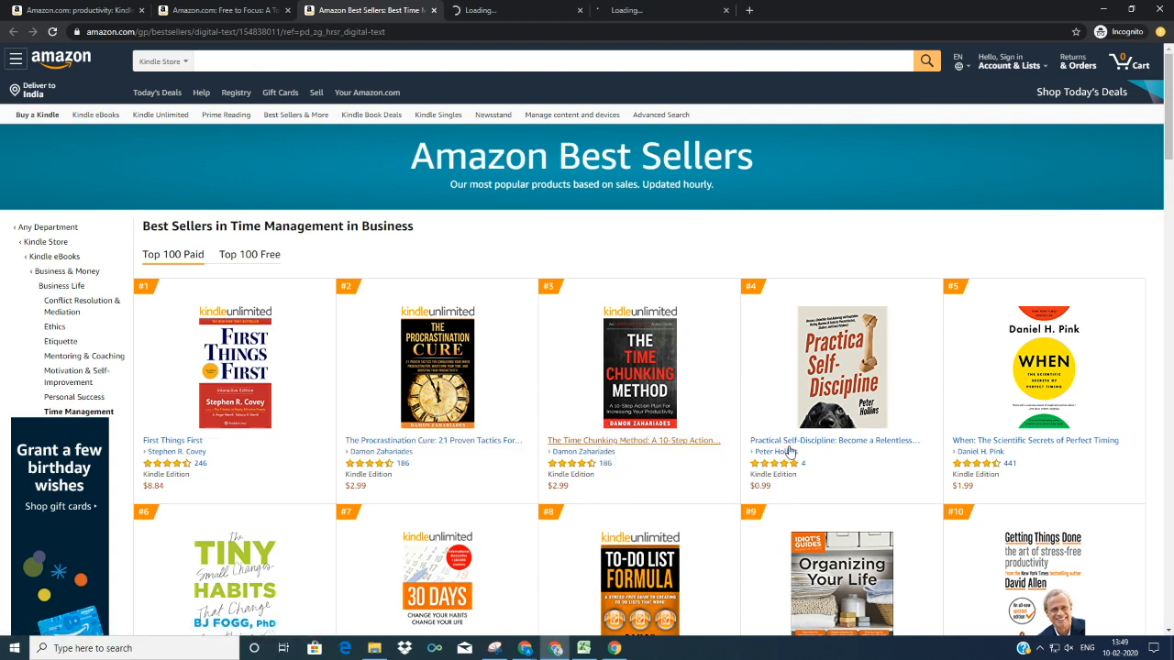
right_click(801, 444)
click(809, 451)
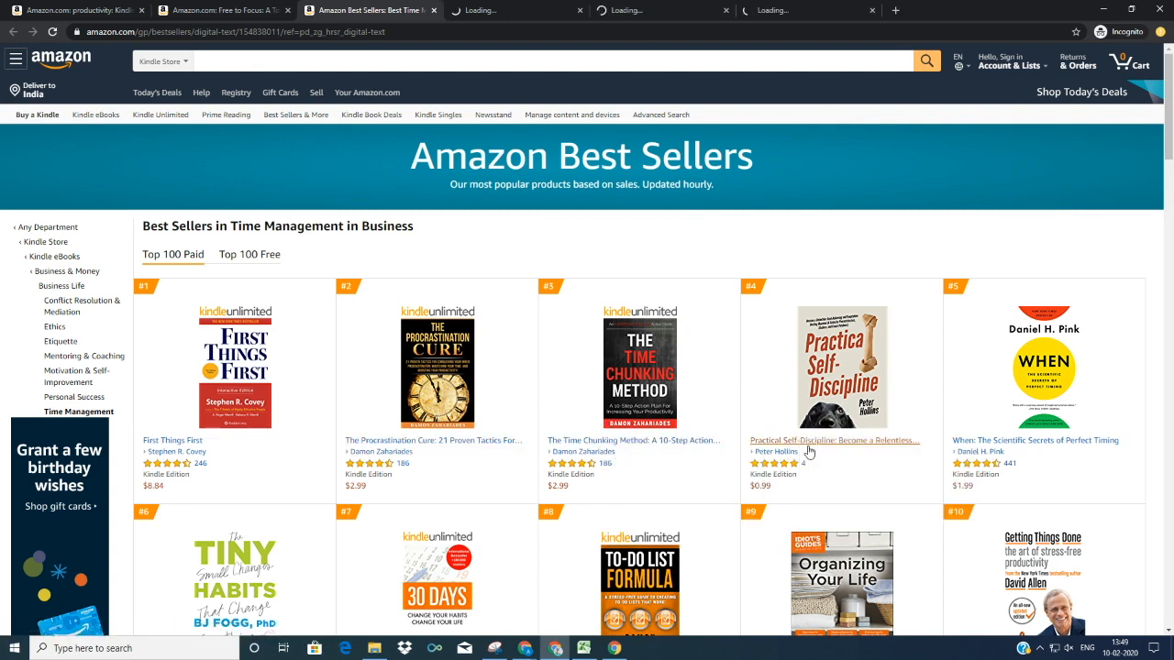
right_click(991, 444)
click(999, 452)
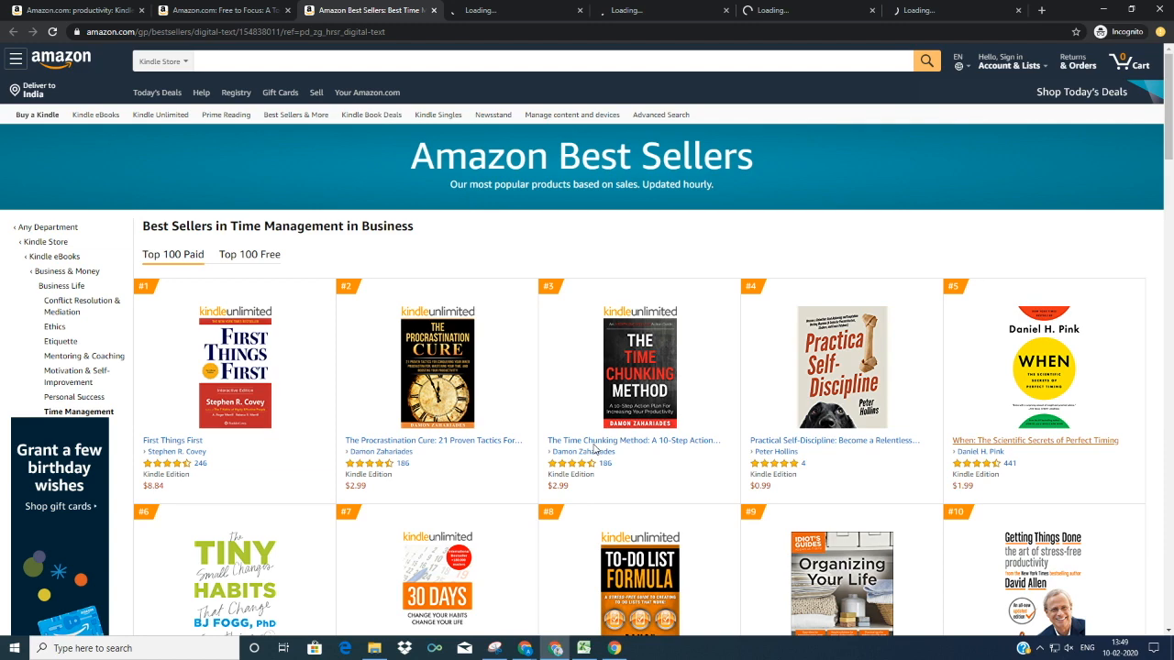
- Open the books ranked #6 to #10 on the same best sellers page in new tabs
scroll(594, 447, down, 2)
right_click(220, 486)
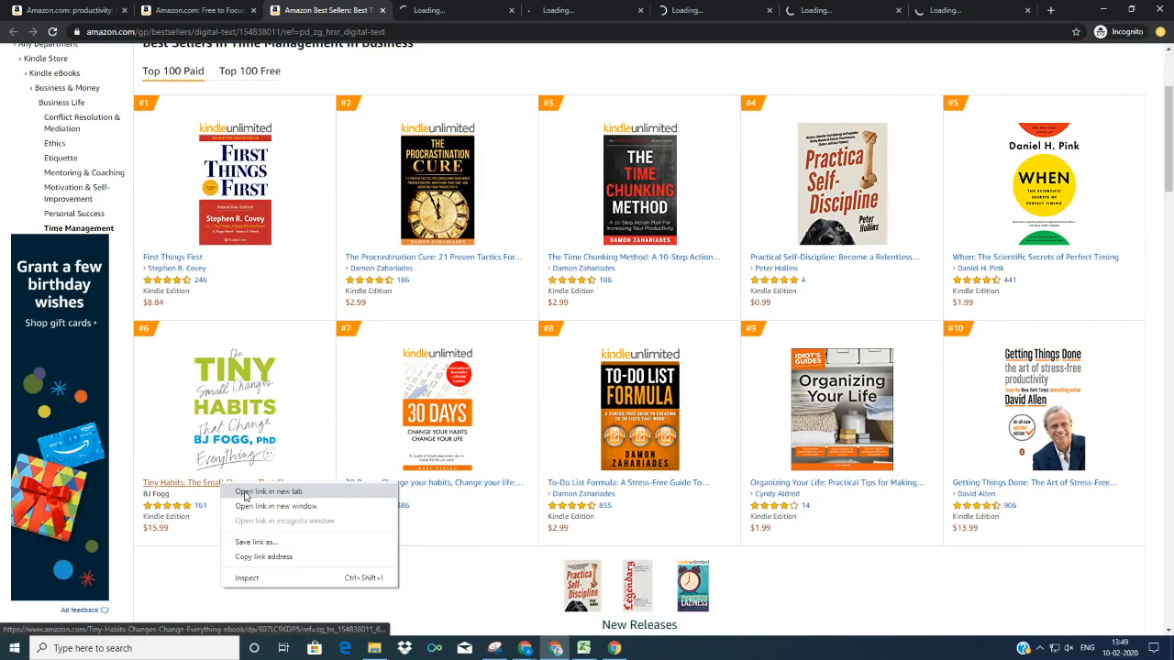
click(229, 492)
right_click(399, 487)
click(414, 492)
right_click(590, 486)
click(606, 492)
right_click(789, 486)
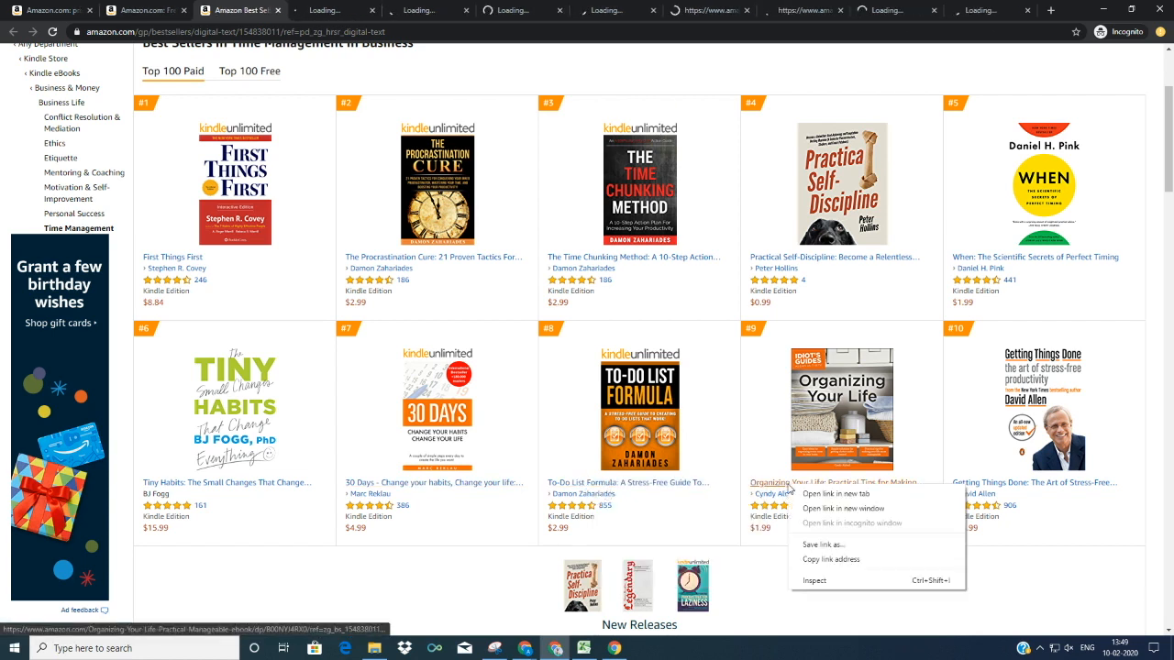
click(803, 492)
right_click(994, 485)
click(1001, 492)
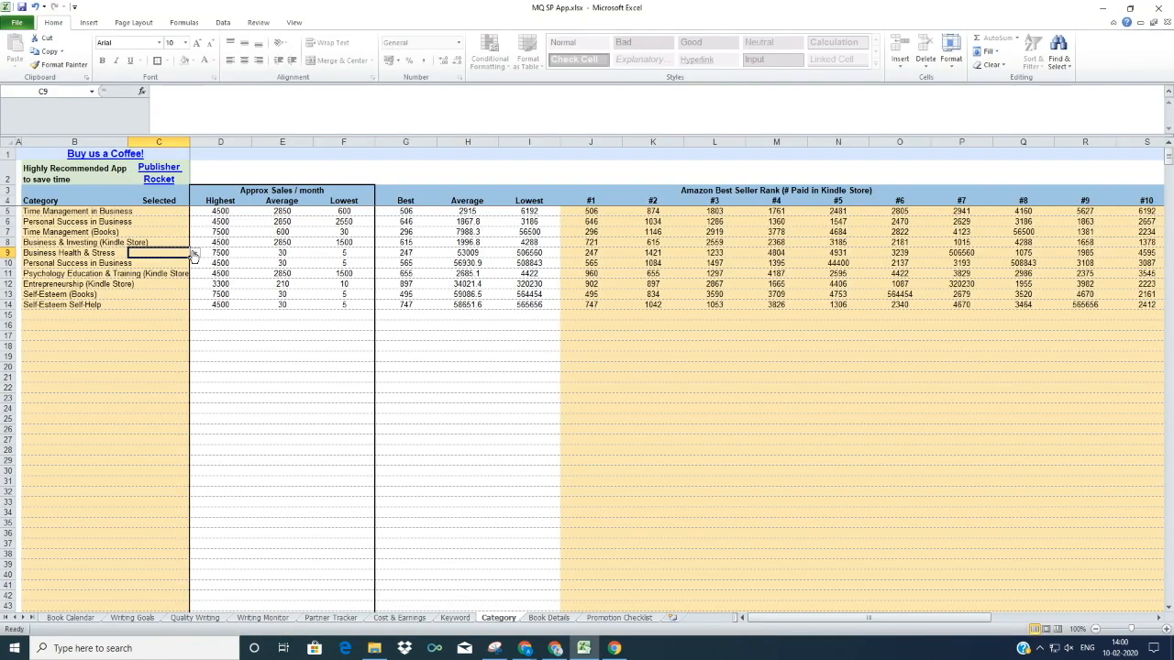
- In the Excel Category sheet, set Selected to Maybe for Business Health & Stress and for Personal Success in Business in row 10
click(194, 253)
click(163, 278)
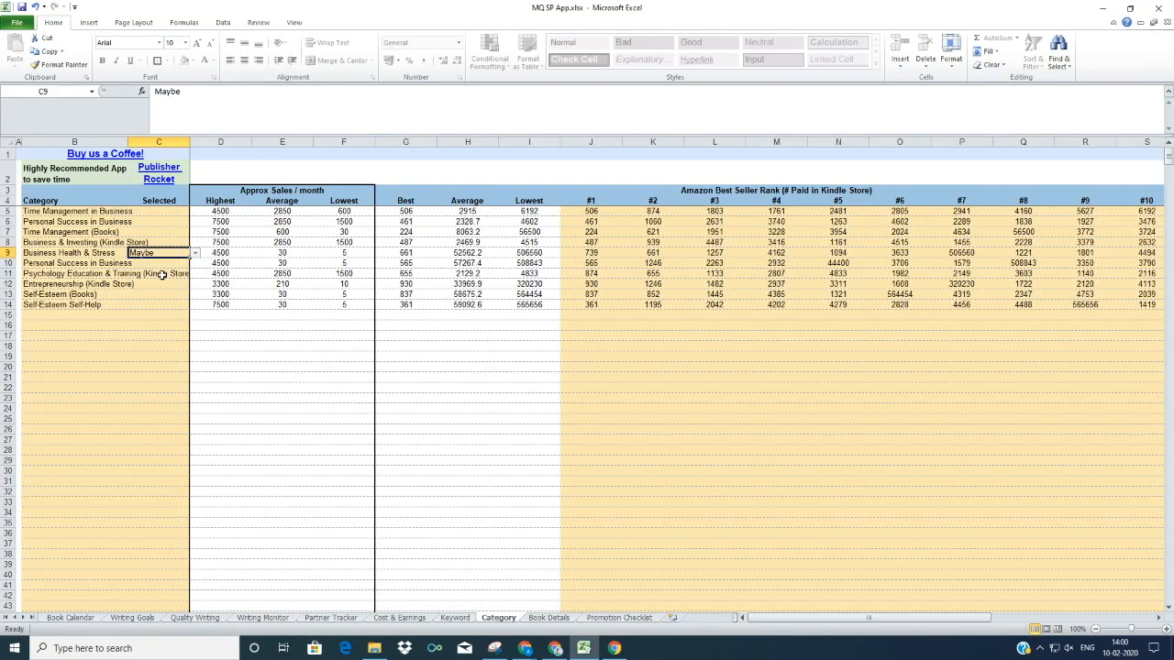
click(194, 263)
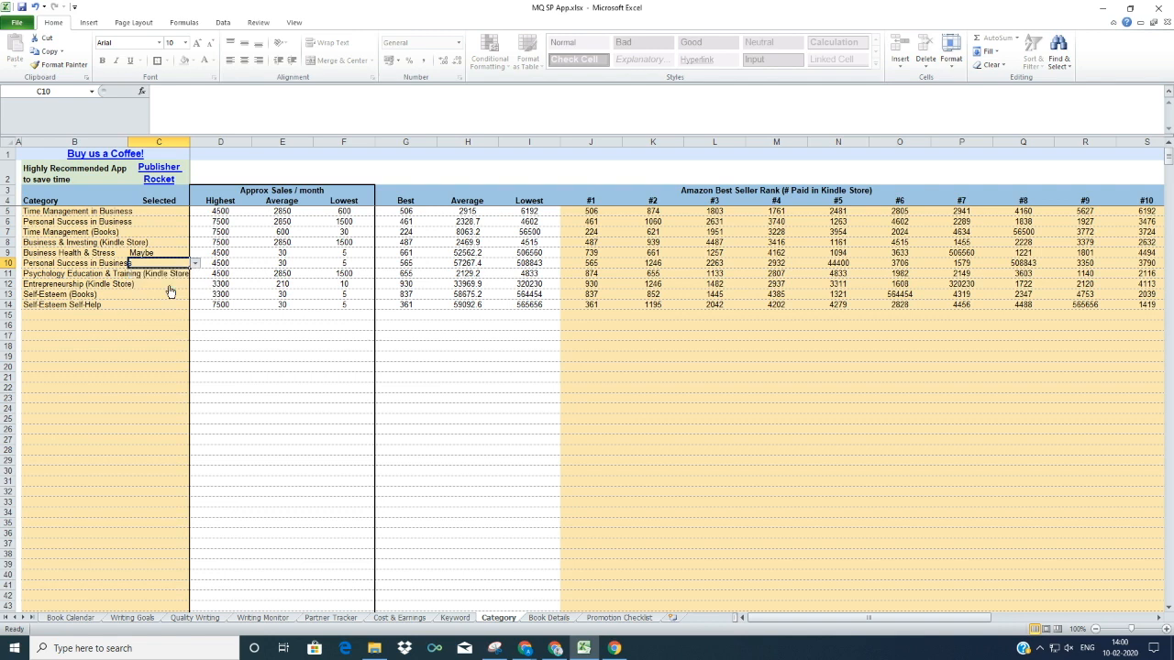
click(163, 288)
- Set Selected to Maybe for Self-Esteem Self-Help and for Self-Esteem (Books)
click(161, 302)
click(195, 306)
click(179, 328)
click(170, 294)
click(194, 295)
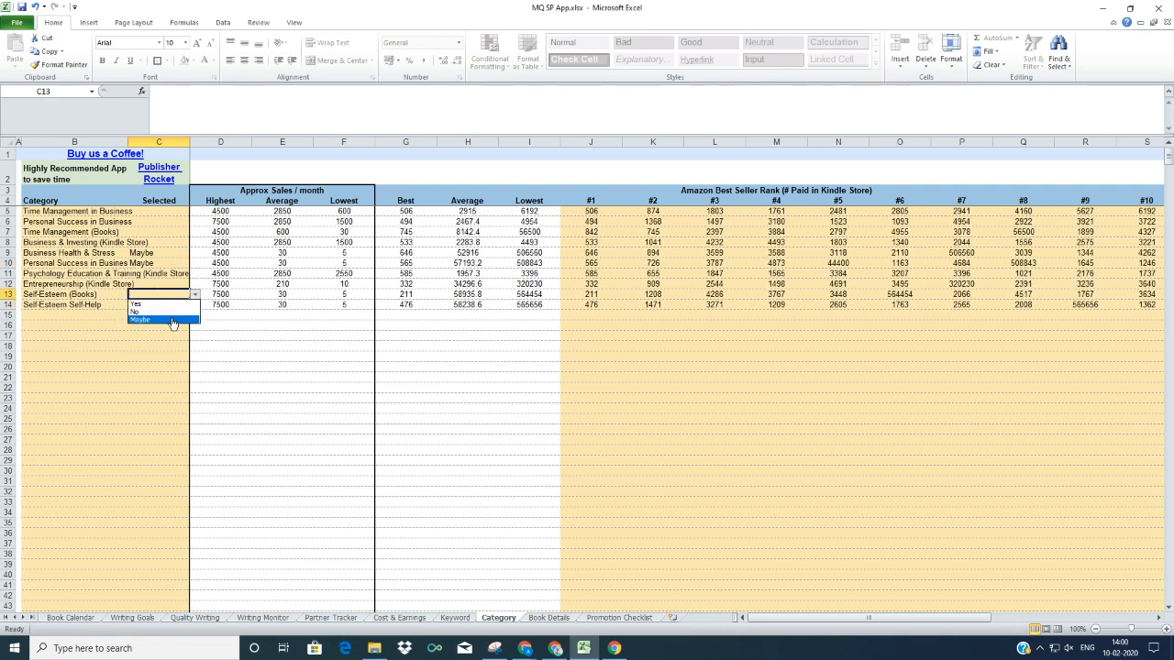
click(171, 320)
- Set Selected to Maybe for Time Management in Business in row 5
click(154, 222)
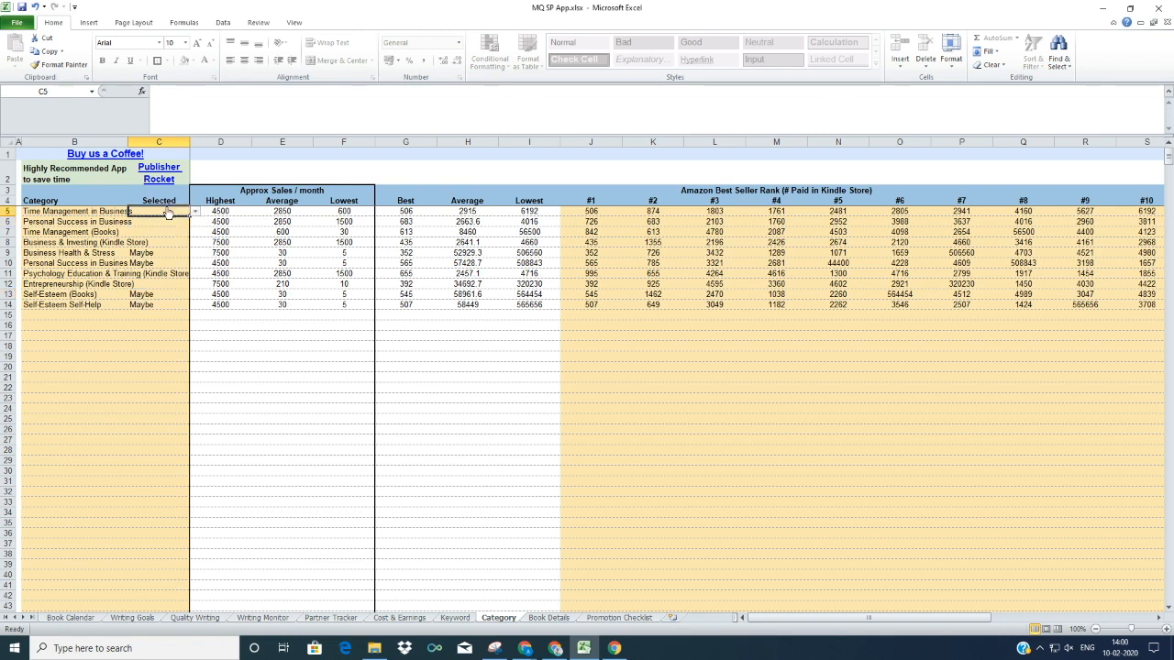
click(194, 212)
click(167, 242)
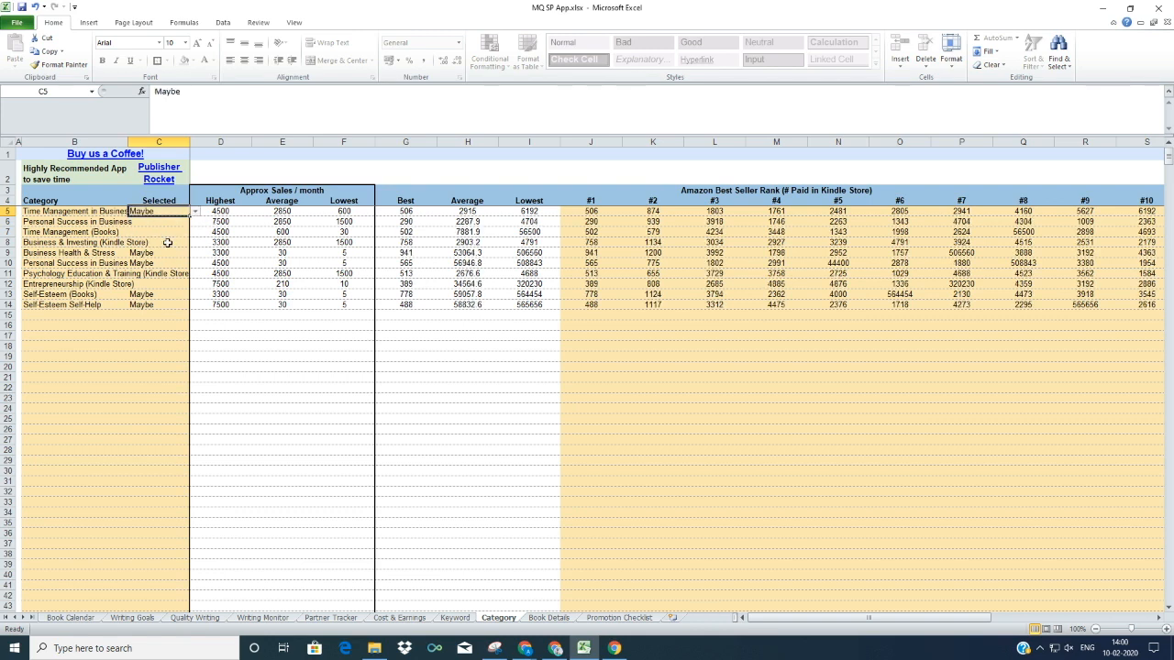
click(252, 387)
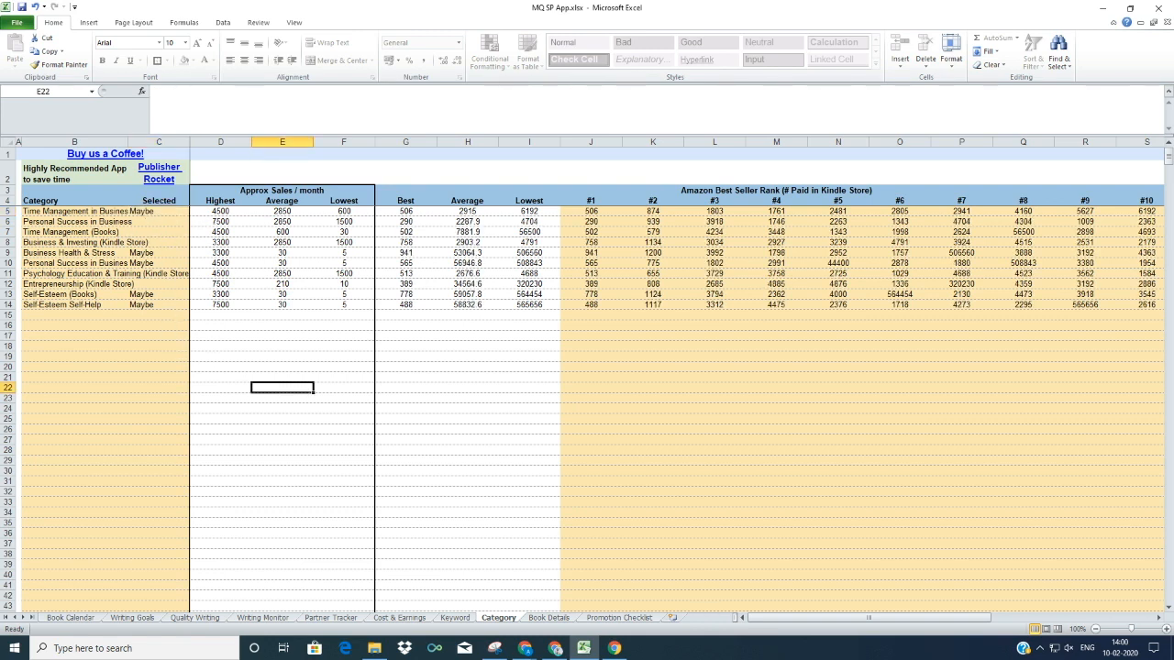
- Switch to Publisher Rocket and search all book and eBook categories for "time man"
click(525, 648)
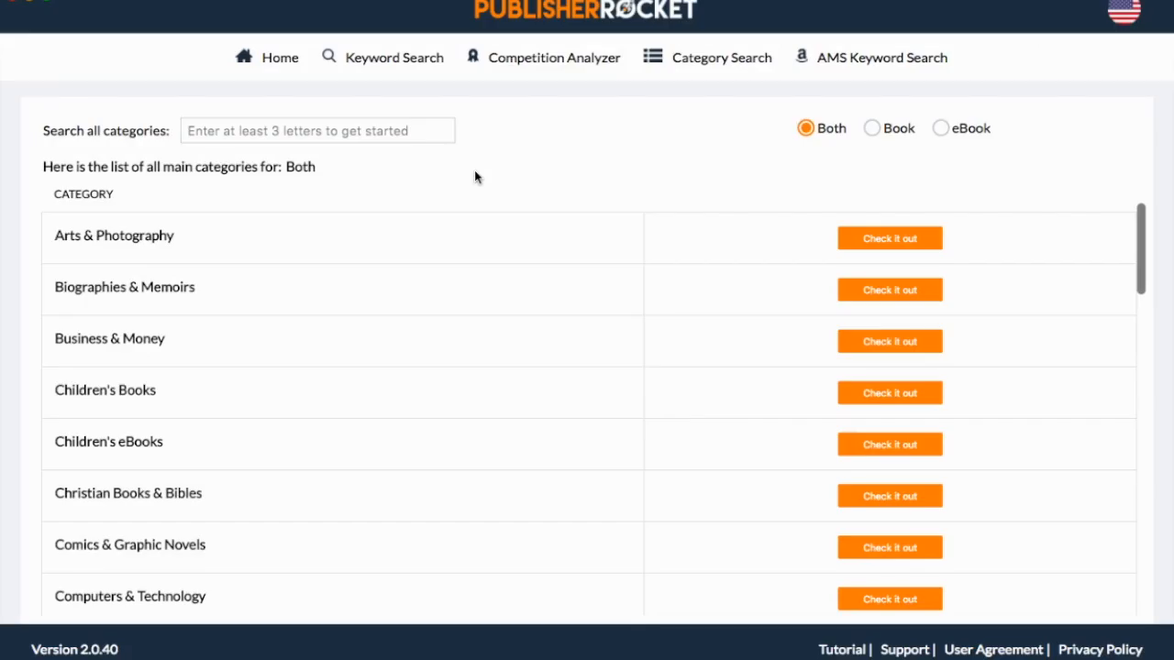
click(316, 130)
text(time man)
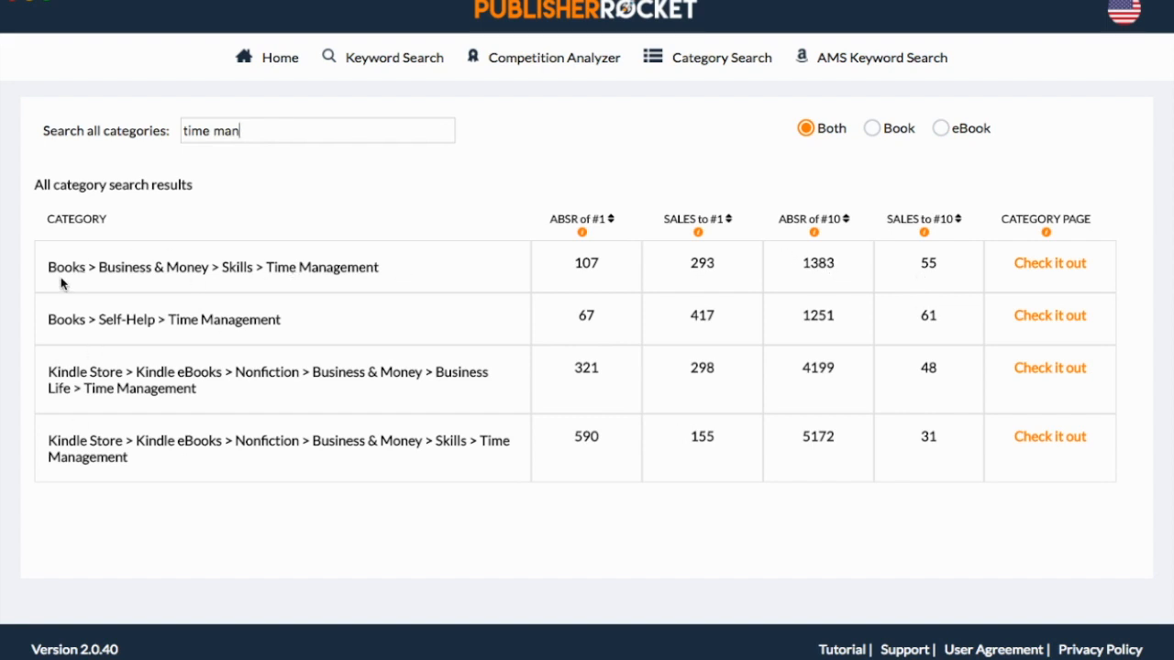
- Run a Competition Analyzer search for "time management" in Publisher Rocket
click(547, 59)
text(time management)
key(Return)
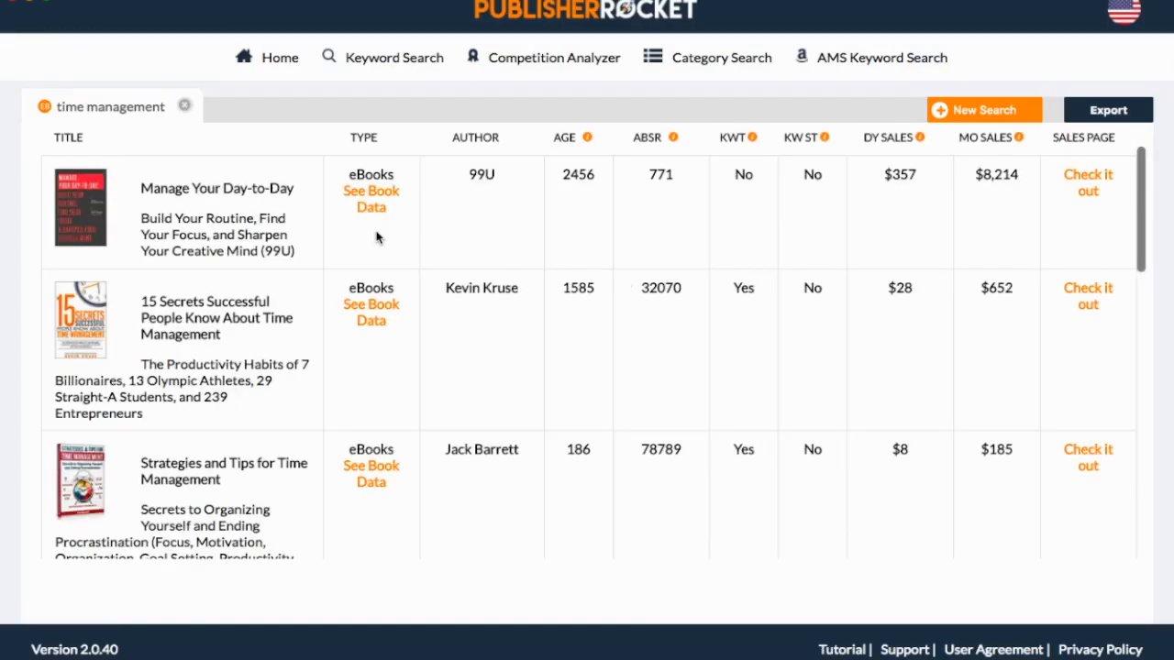